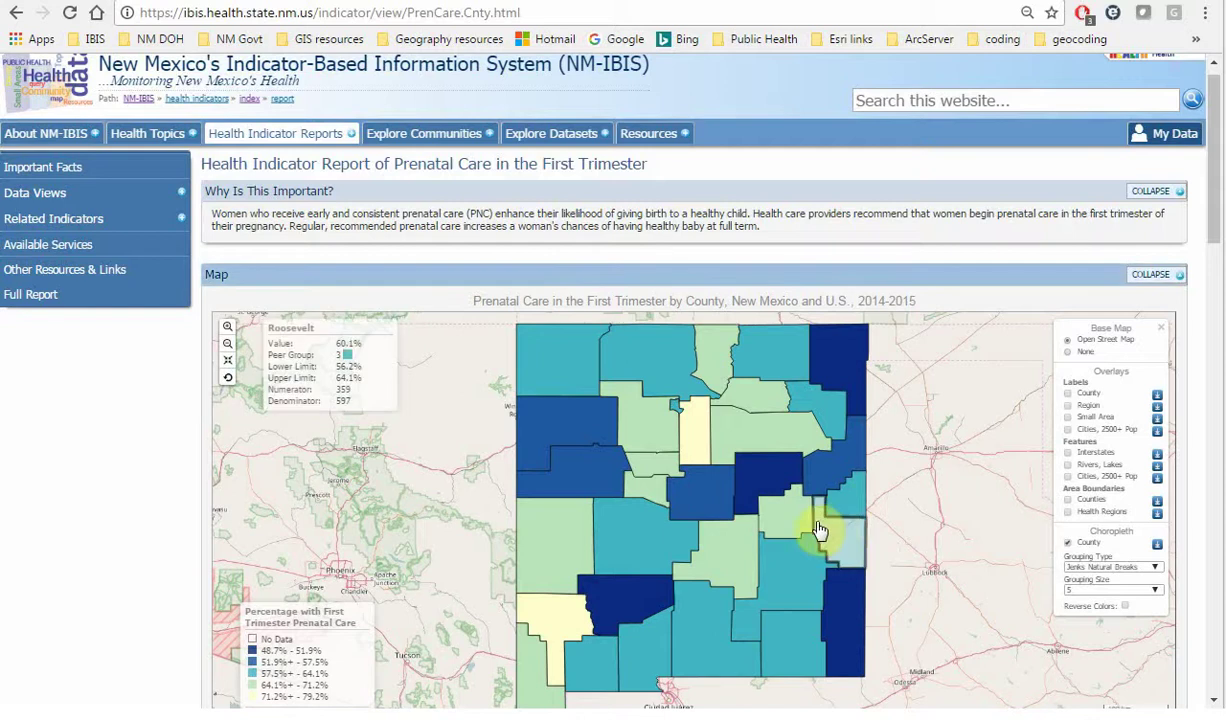
Leave the NM-IBIS prenatal care map in Chrome and bring up ArcCatalog at ND_Tracts_demo.
{"action": "mouse_move", "coordinate": [807, 539]}
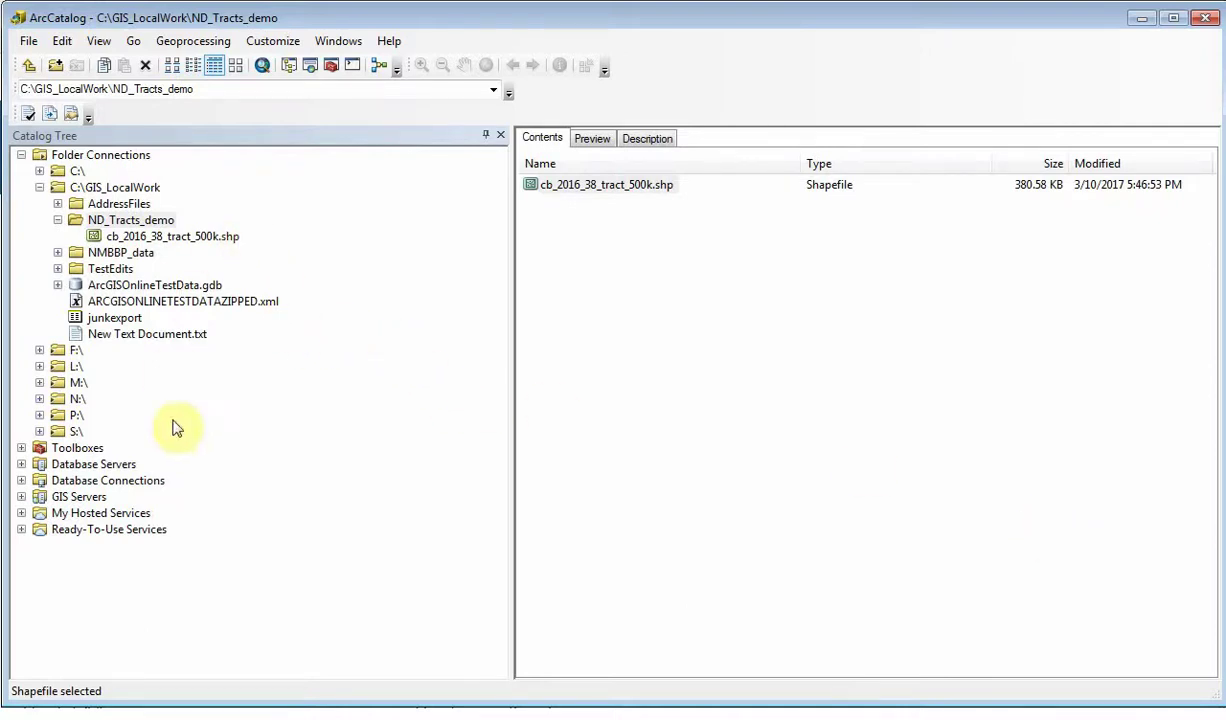
Select the cb_2016_38_tract_500k shapefile in ArcCatalog, then move to the ArcMap tract map.
{"action": "left_click", "coordinate": [596, 186]}
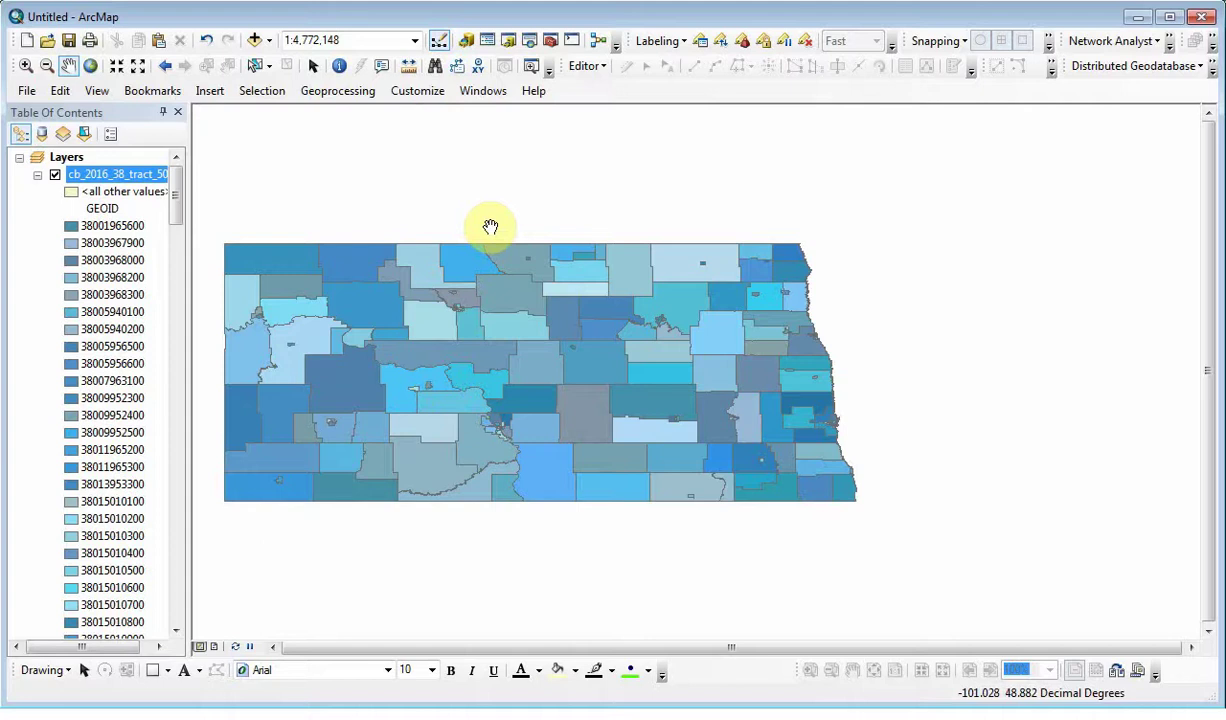
Check the ArcGIS version (10.4.1) under Help > About ArcMap, then open the Catalog window.
{"action": "left_click", "coordinate": [533, 90]}
{"action": "left_click", "coordinate": [561, 160]}
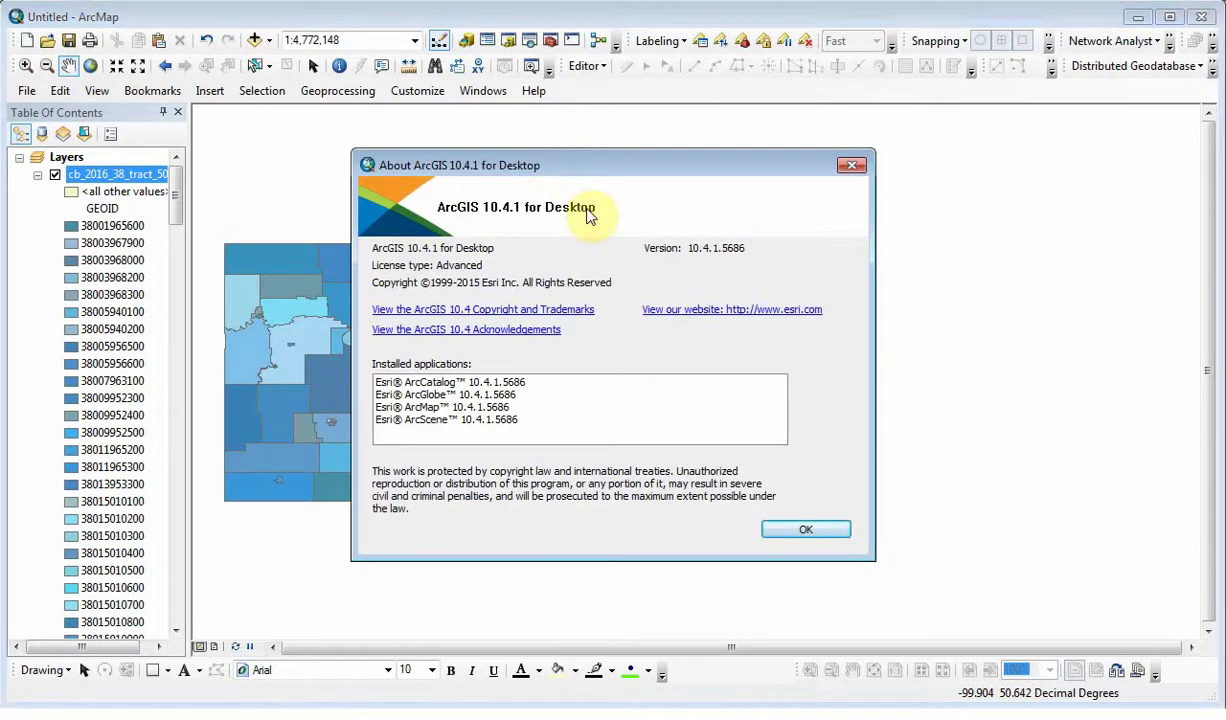
{"action": "left_click", "coordinate": [851, 165]}
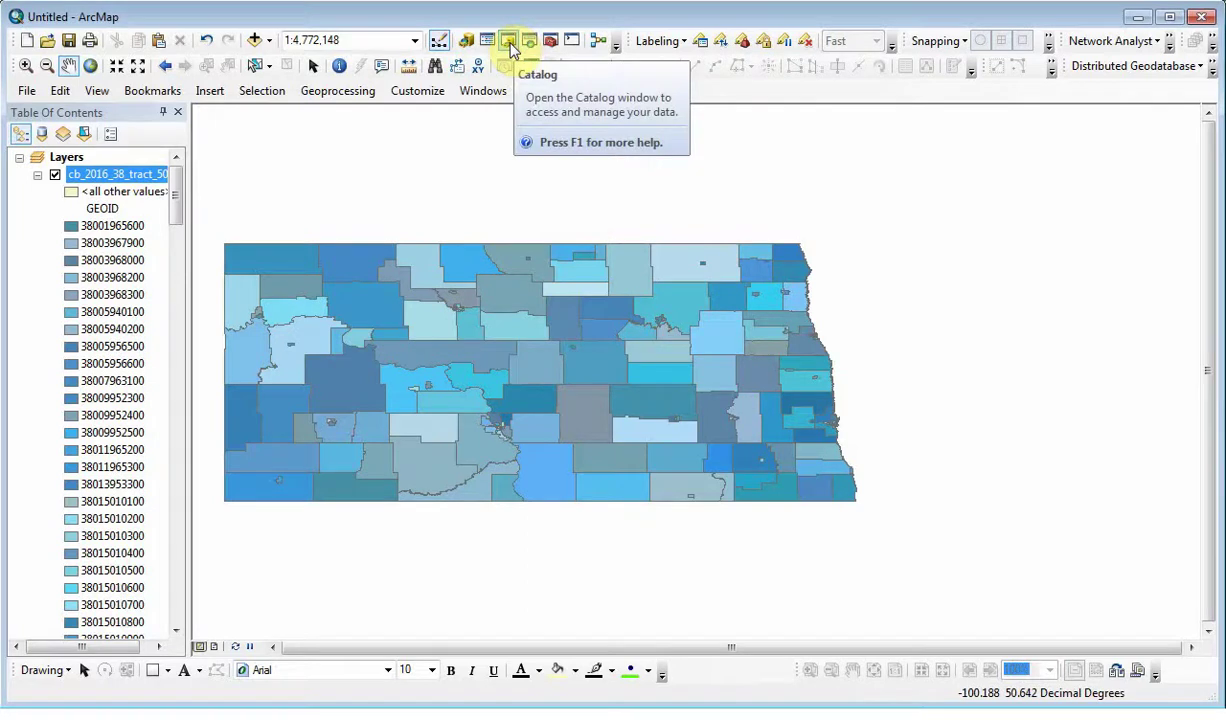
{"action": "left_click", "coordinate": [510, 47]}
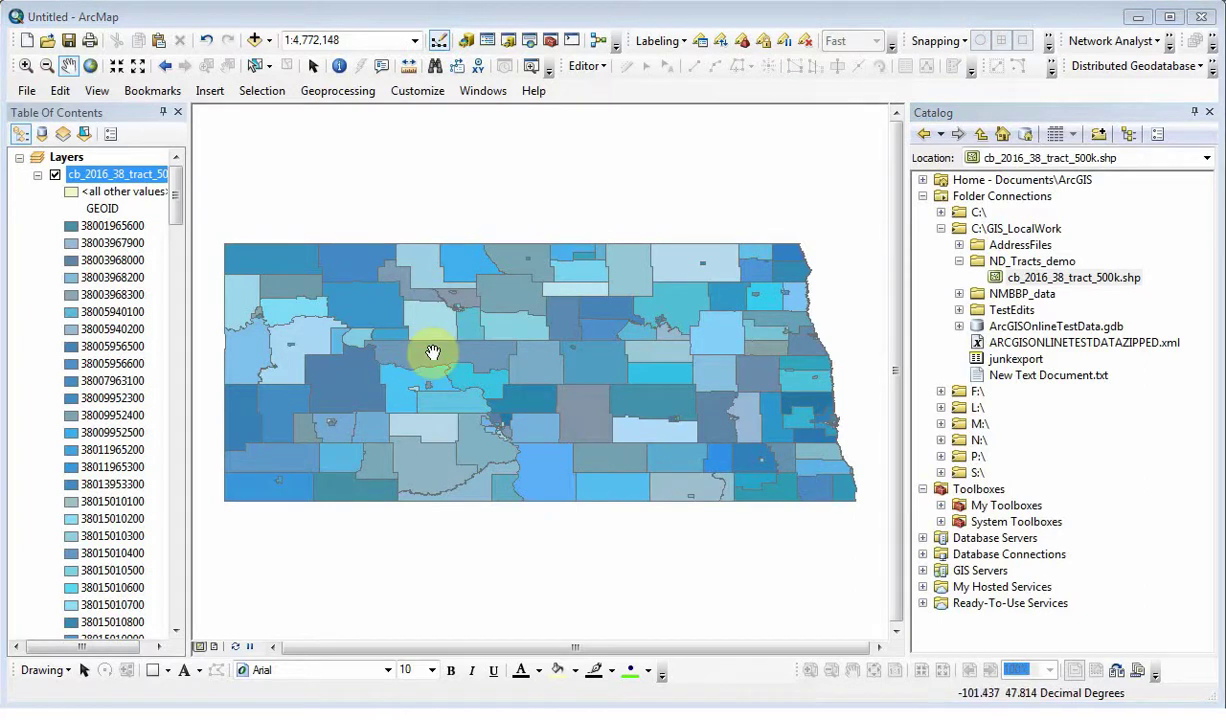
{"action": "left_click_drag", "start_coordinate": [465, 405], "coordinate": [471, 378]}
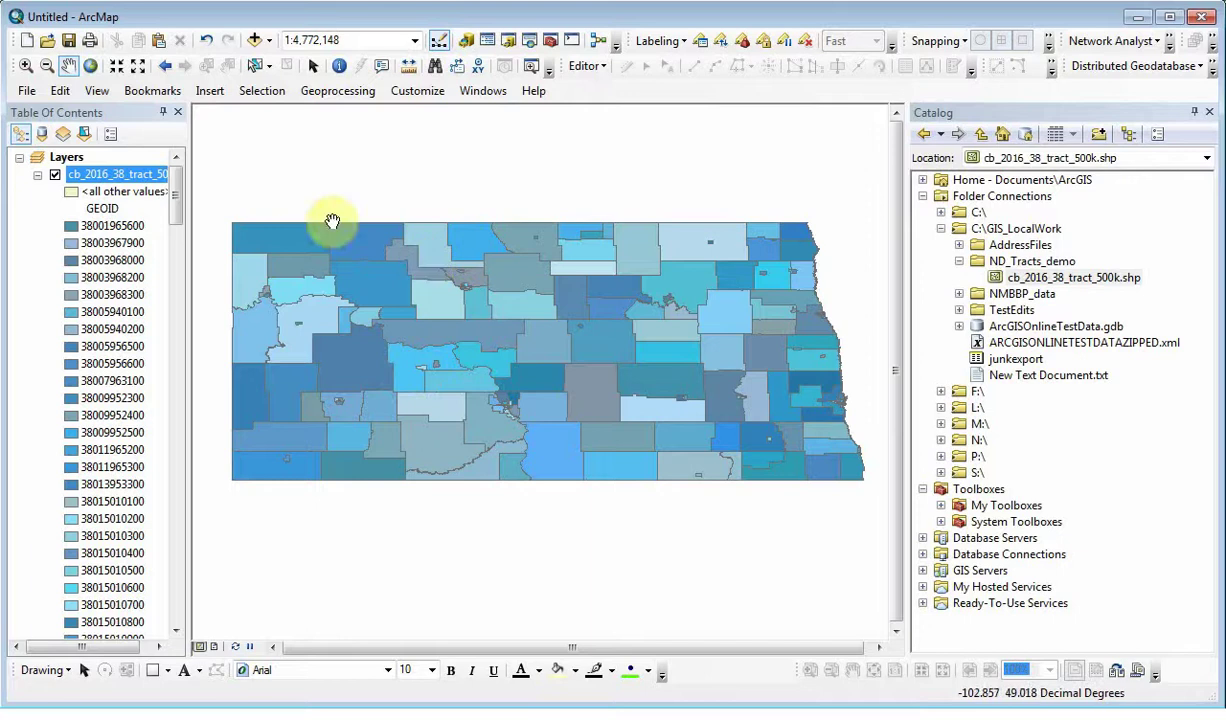
Remove the GEOID-colored tract layer and drag cb_2016_38_tract_500k.shp back in from Catalog.
{"action": "right_click", "coordinate": [79, 174]}
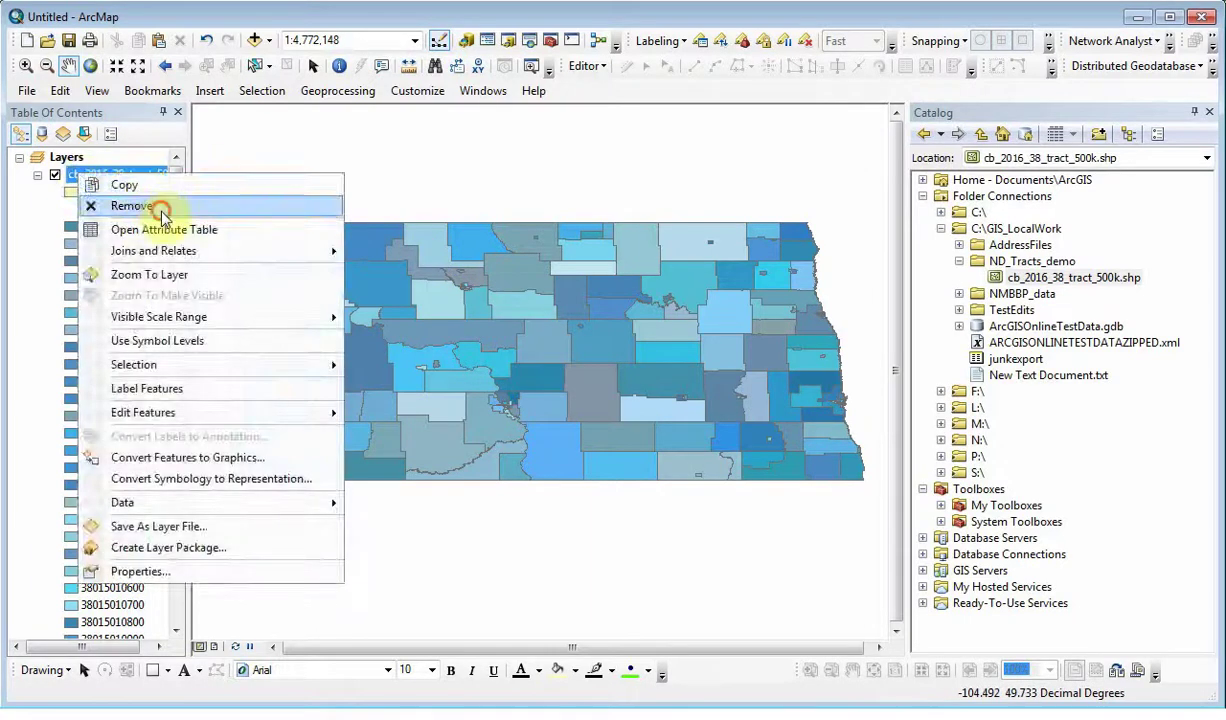
{"action": "left_click", "coordinate": [140, 205]}
{"action": "left_click", "coordinate": [28, 92]}
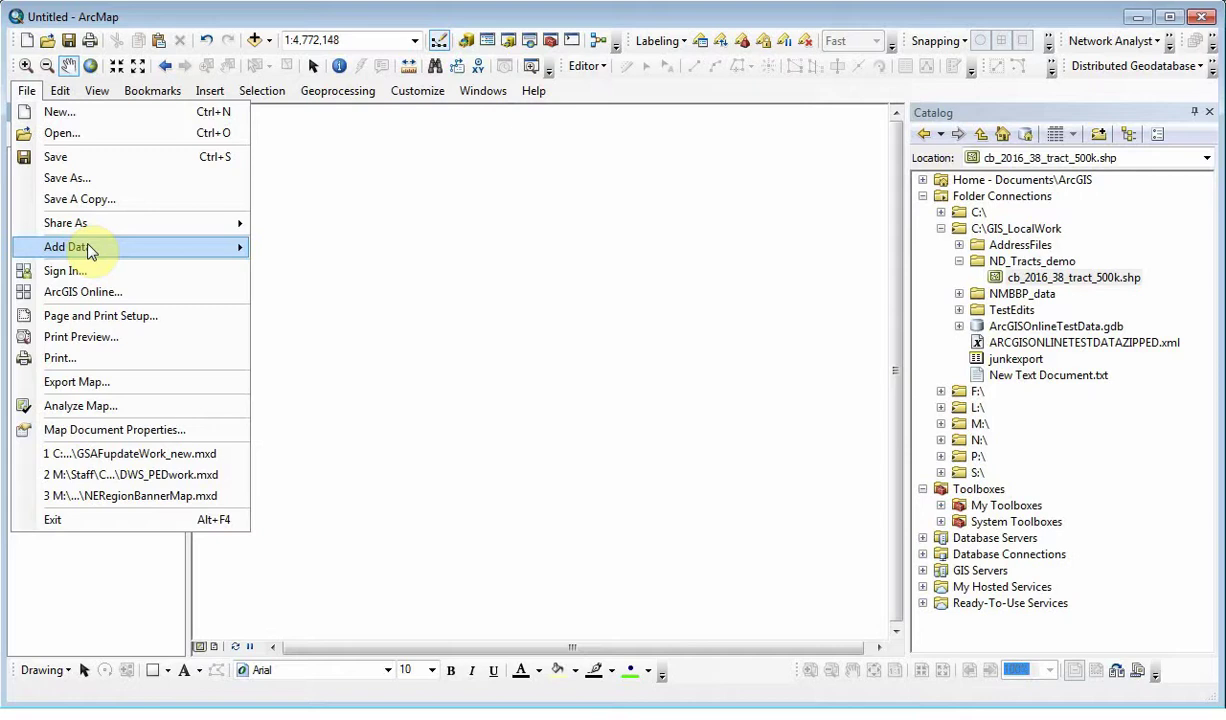
{"action": "mouse_move", "coordinate": [83, 244]}
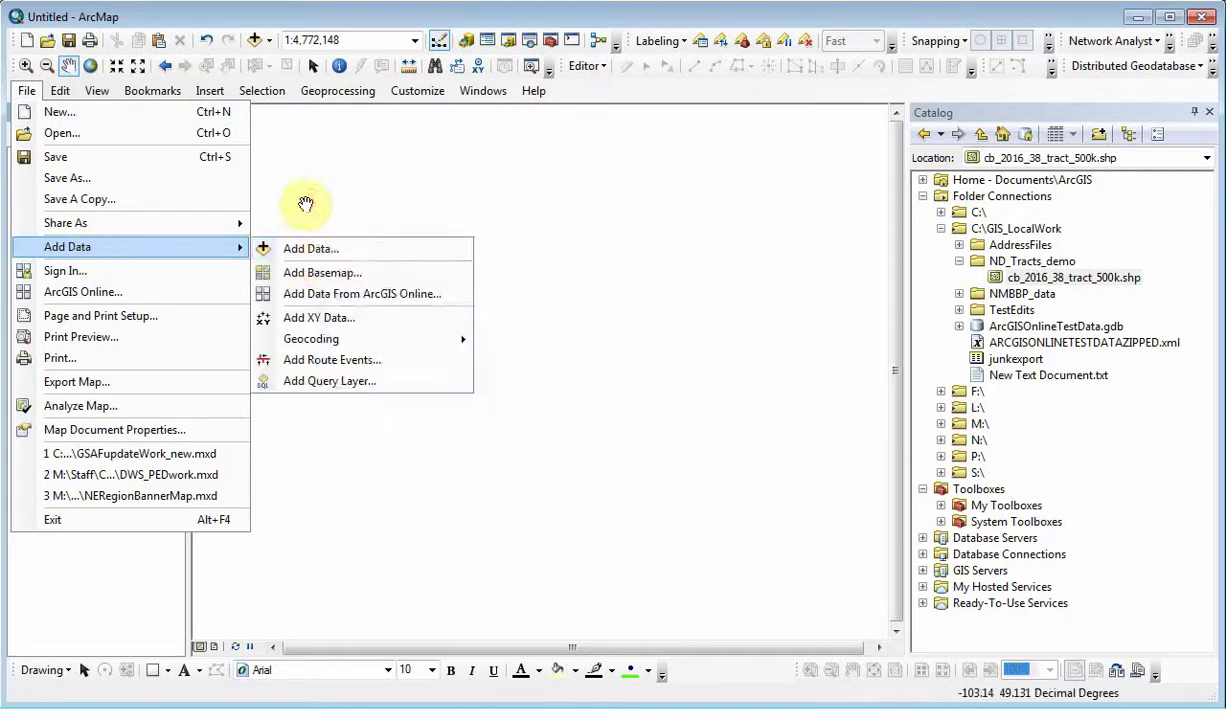
{"action": "left_click", "coordinate": [300, 162]}
{"action": "left_click", "coordinate": [270, 42]}
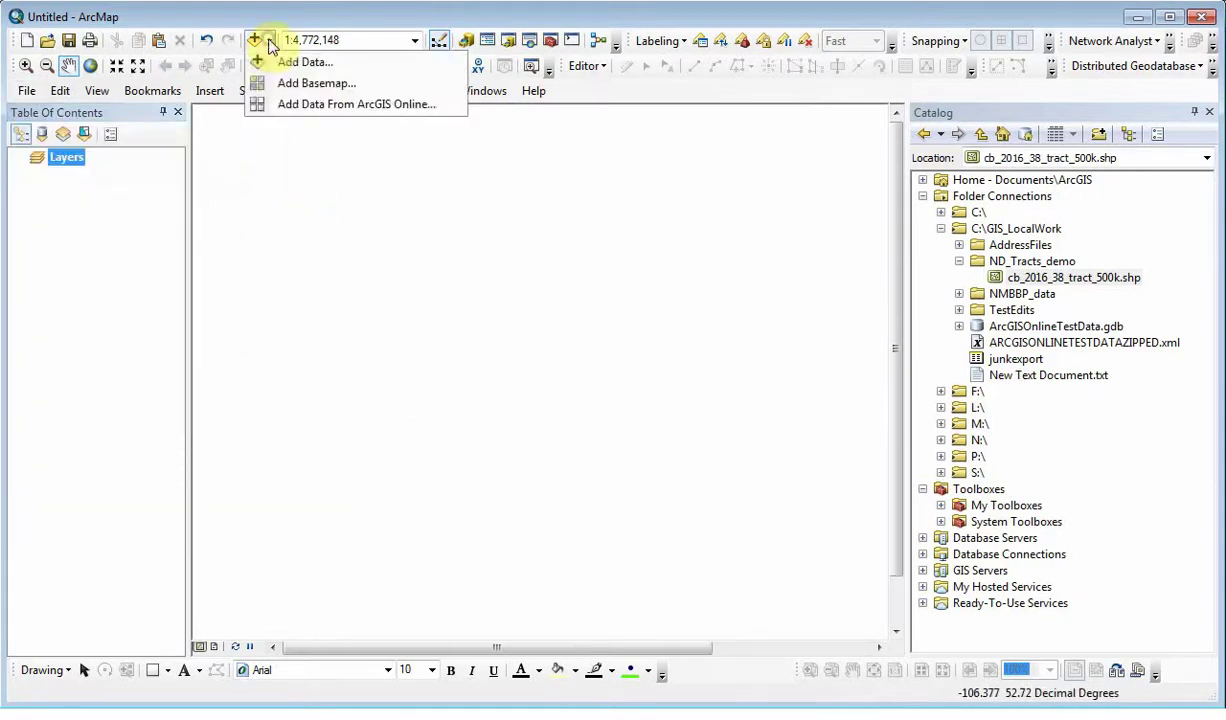
{"action": "left_click", "coordinate": [528, 293]}
{"action": "left_click", "coordinate": [1050, 279]}
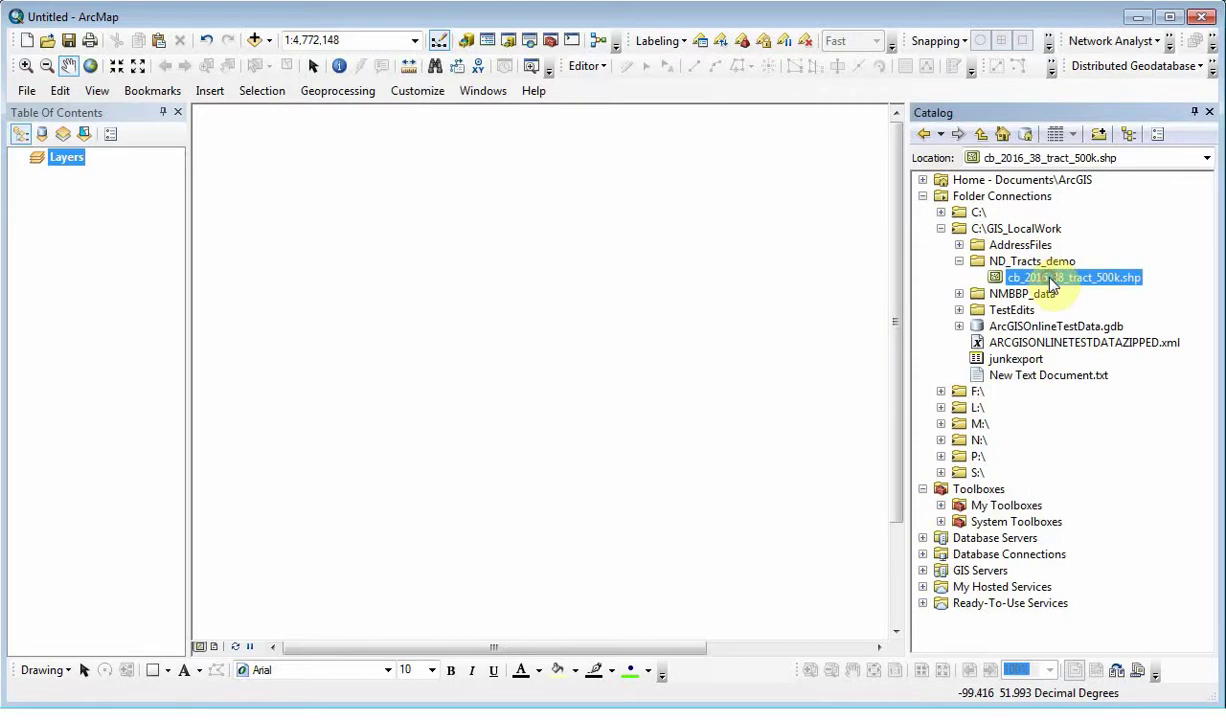
{"action": "left_click_drag", "start_coordinate": [1050, 282], "coordinate": [522, 352]}
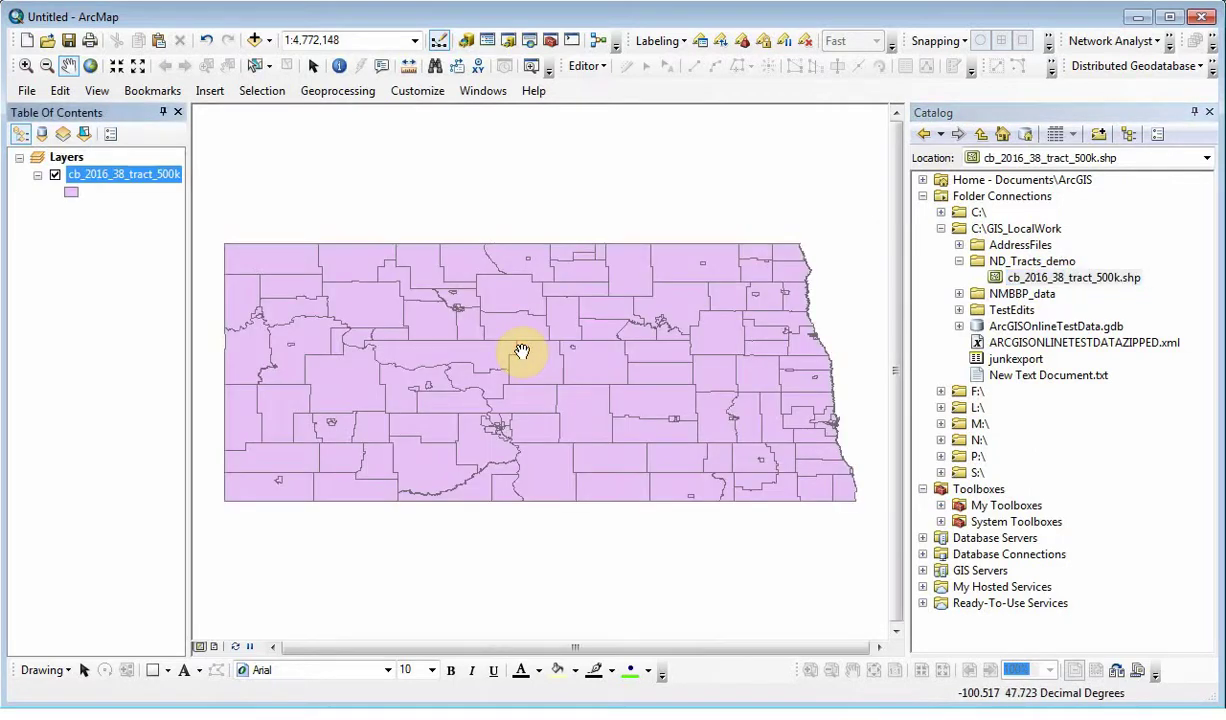
Find Features To JSON under Conversion Tools > JSON in ArcToolbox, then go to geojson-madness in Chrome.
{"action": "left_click", "coordinate": [553, 45]}
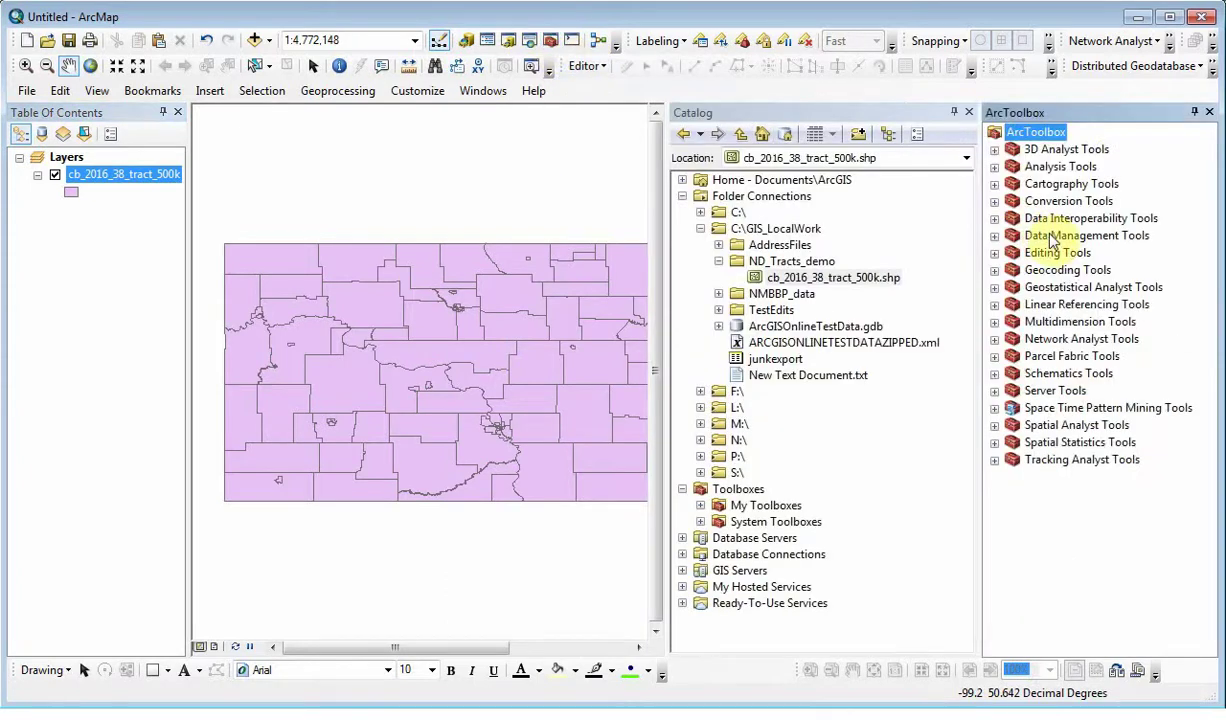
{"action": "left_click", "coordinate": [994, 201]}
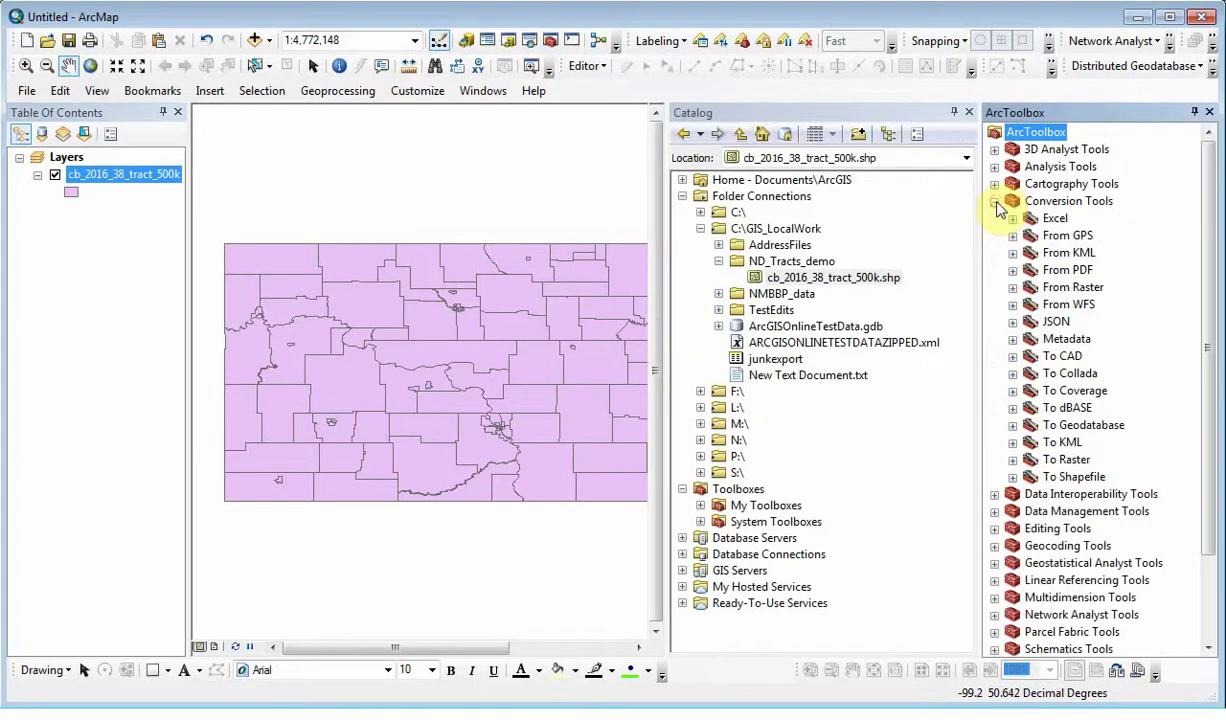
{"action": "left_click", "coordinate": [1012, 322]}
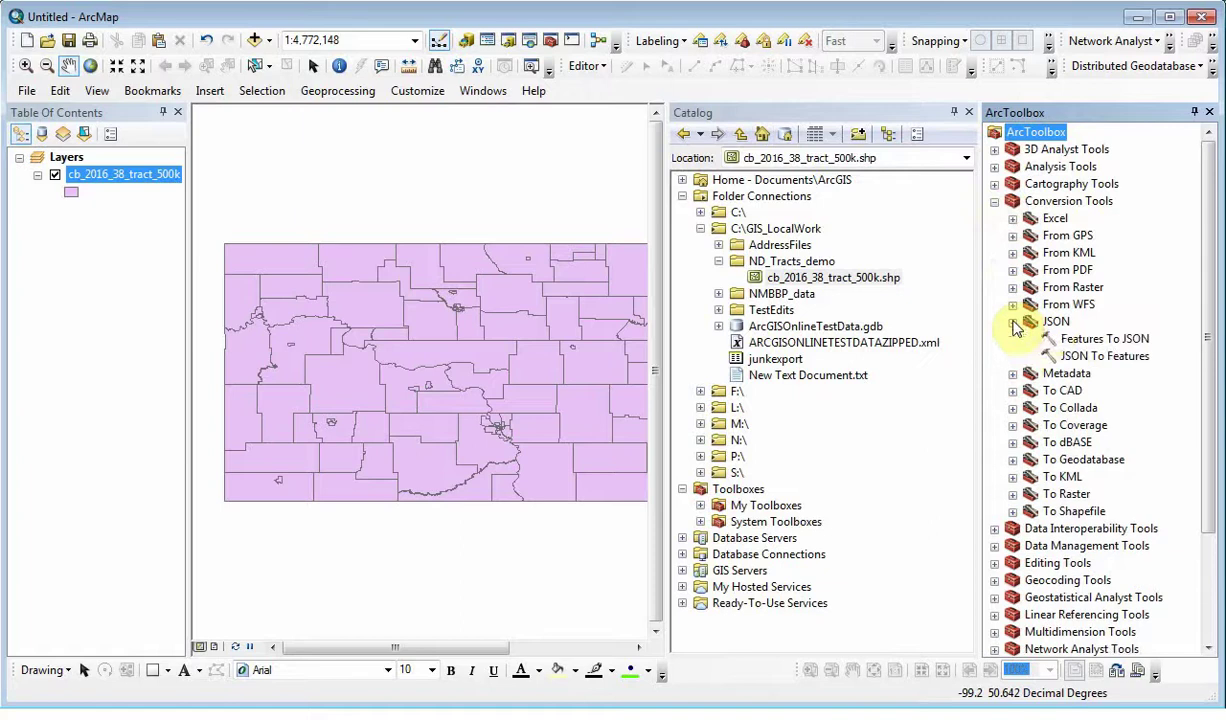
{"action": "left_click", "coordinate": [1092, 340]}
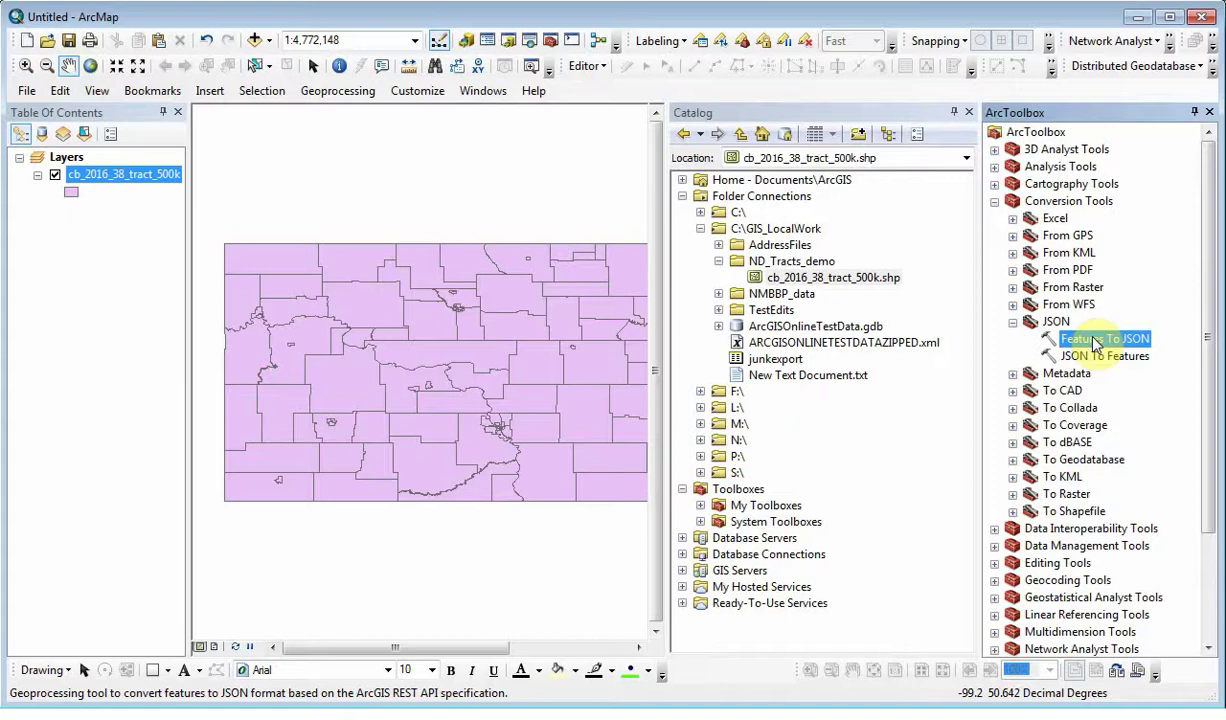
{"action": "left_click", "coordinate": [994, 203]}
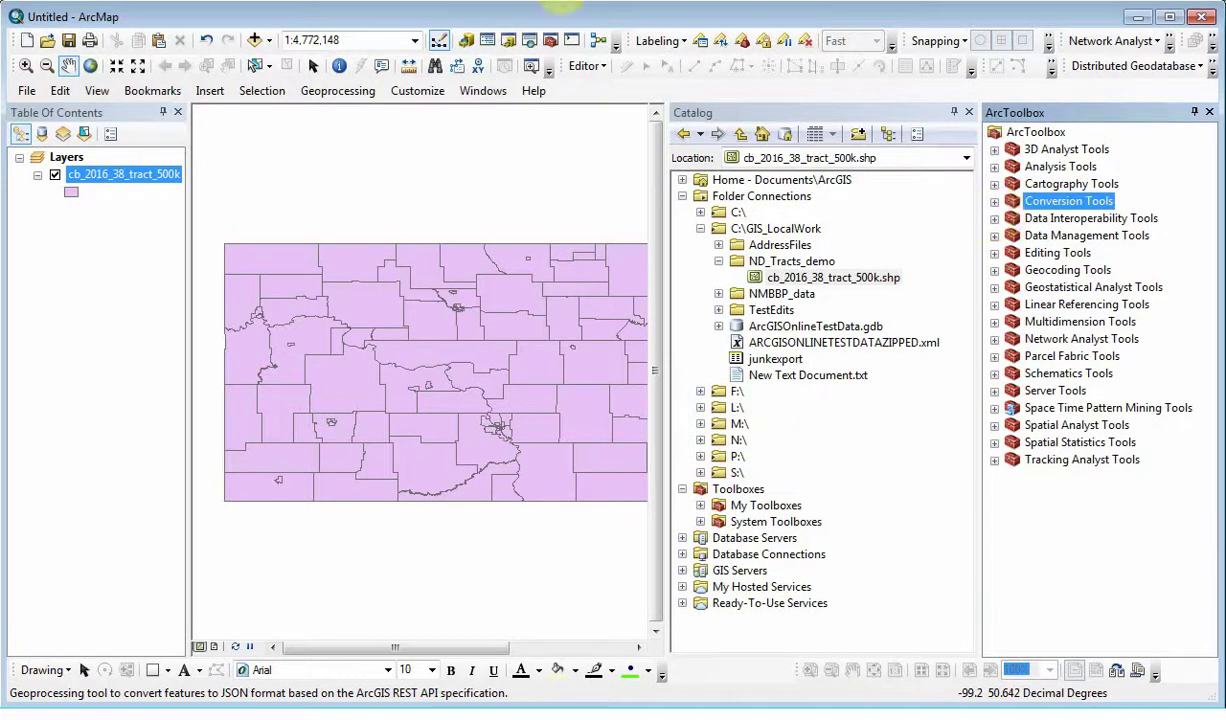
{"action": "key", "text": "alt+Tab"}
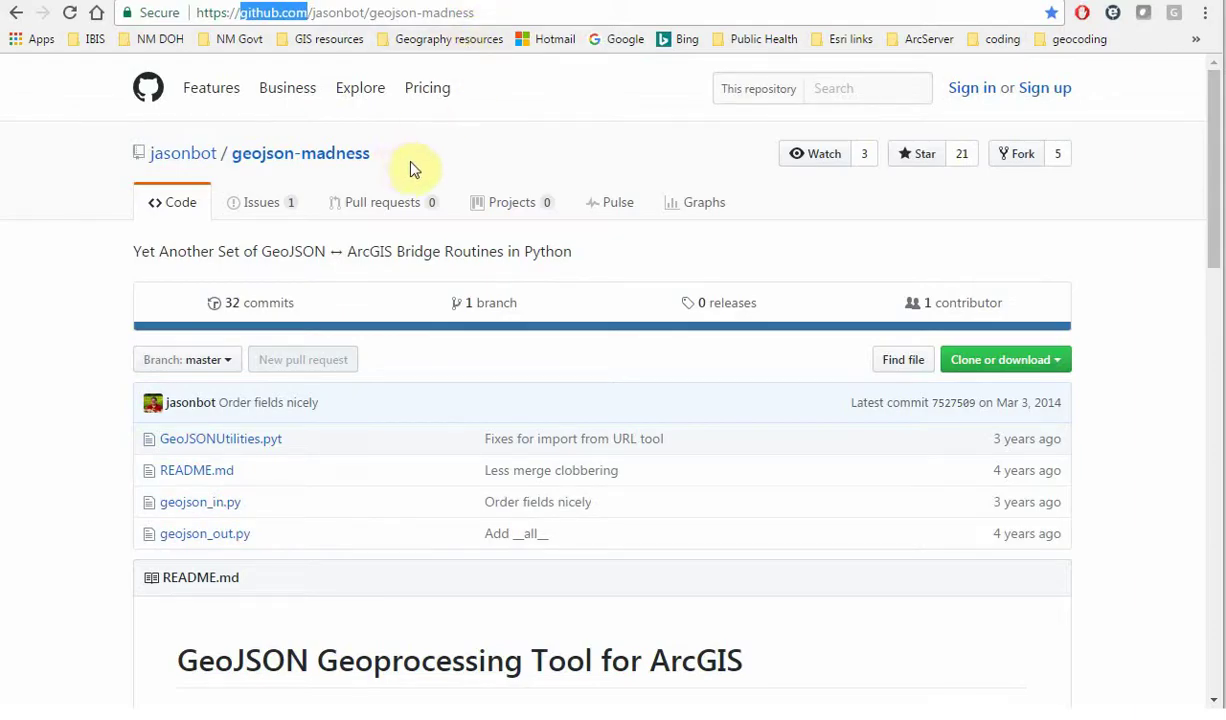
Look over the geojson-madness and esri2open GitHub repos and bring up esri2open's download options.
{"action": "left_click_drag", "start_coordinate": [383, 156], "coordinate": [233, 156]}
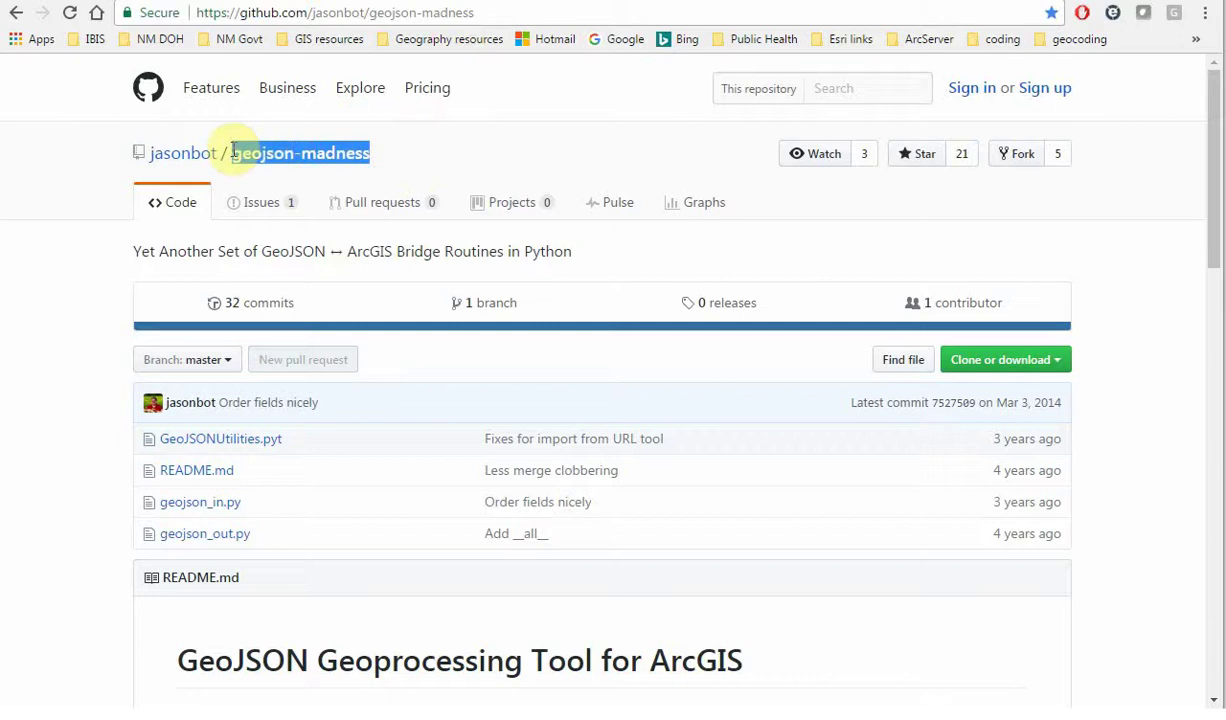
{"action": "left_click", "coordinate": [548, 165]}
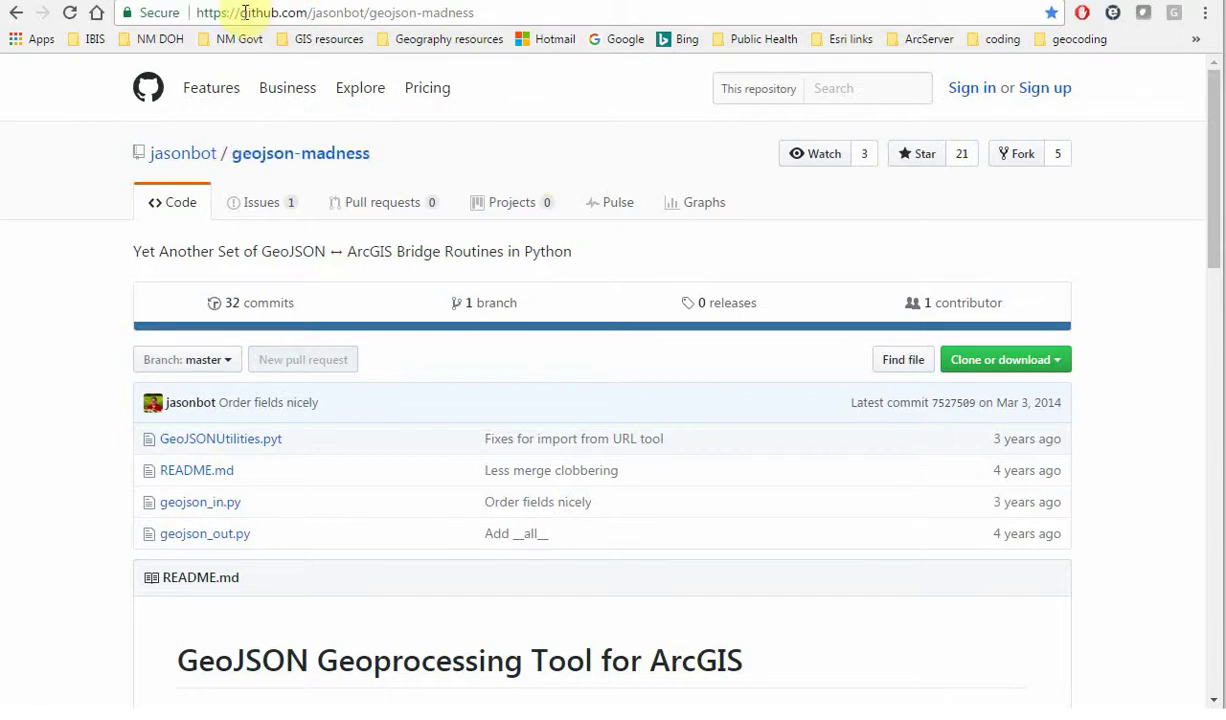
{"action": "double_click", "coordinate": [245, 12]}
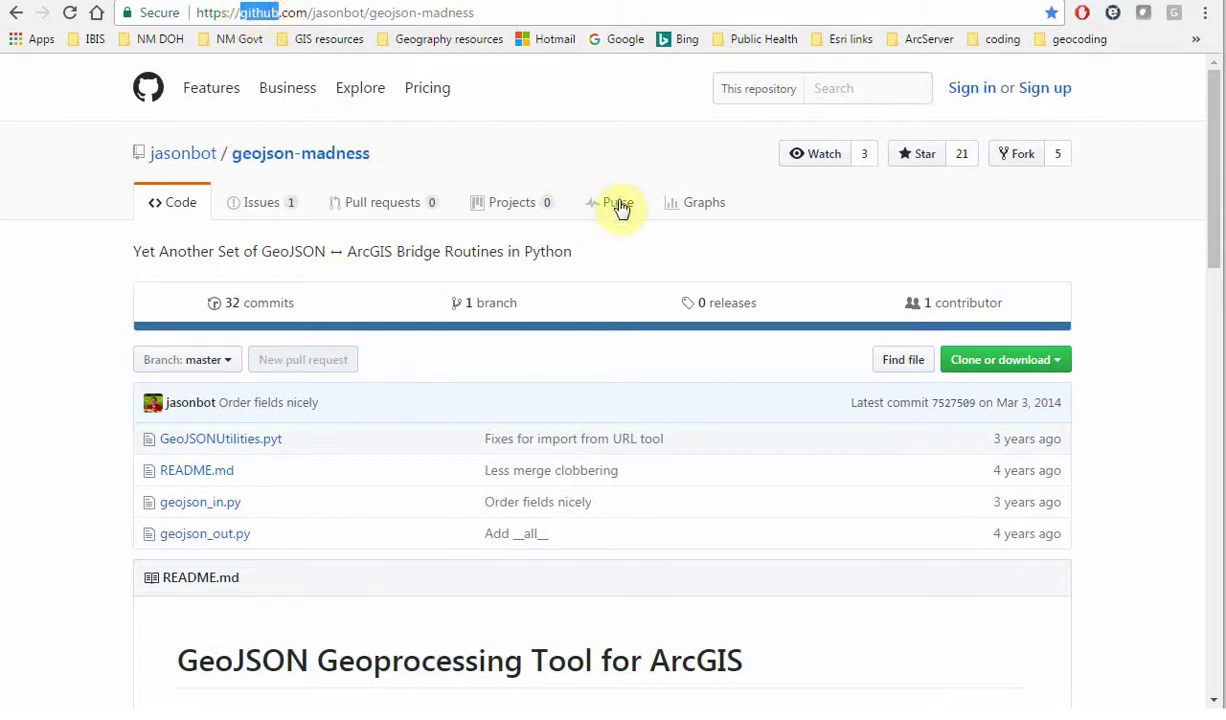
{"action": "left_click", "coordinate": [613, 158]}
{"action": "left_click", "coordinate": [641, 3]}
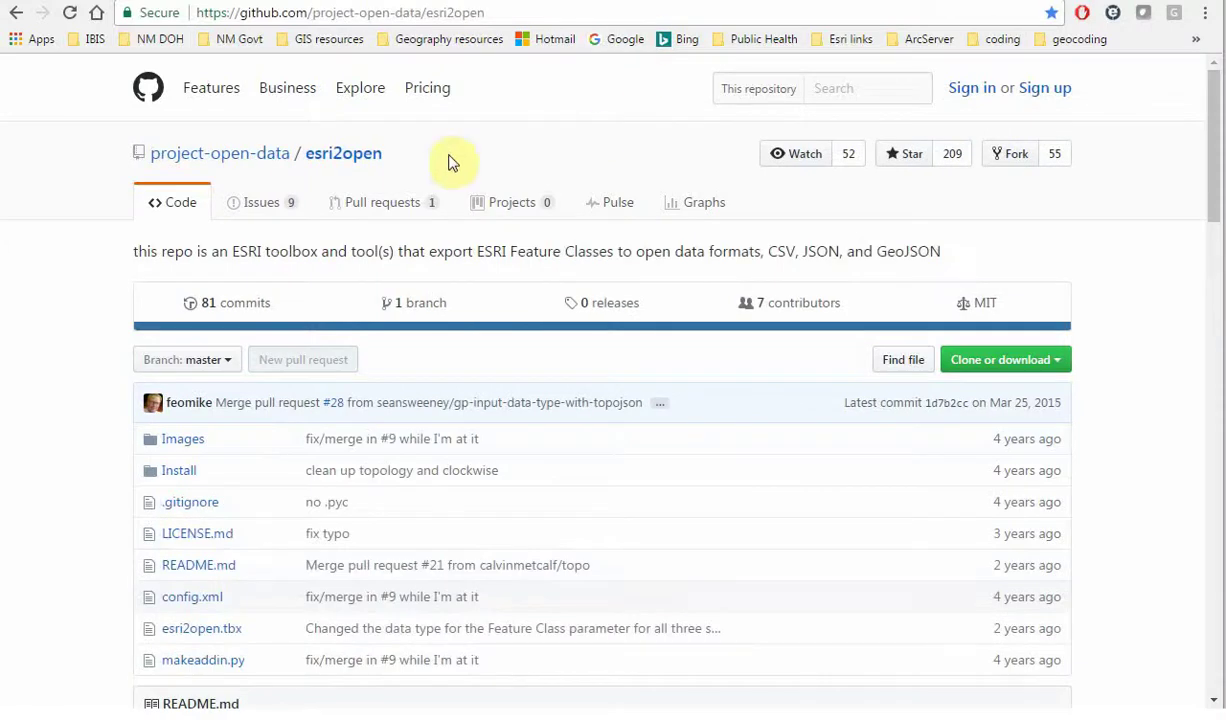
{"action": "left_click_drag", "start_coordinate": [398, 156], "coordinate": [301, 148]}
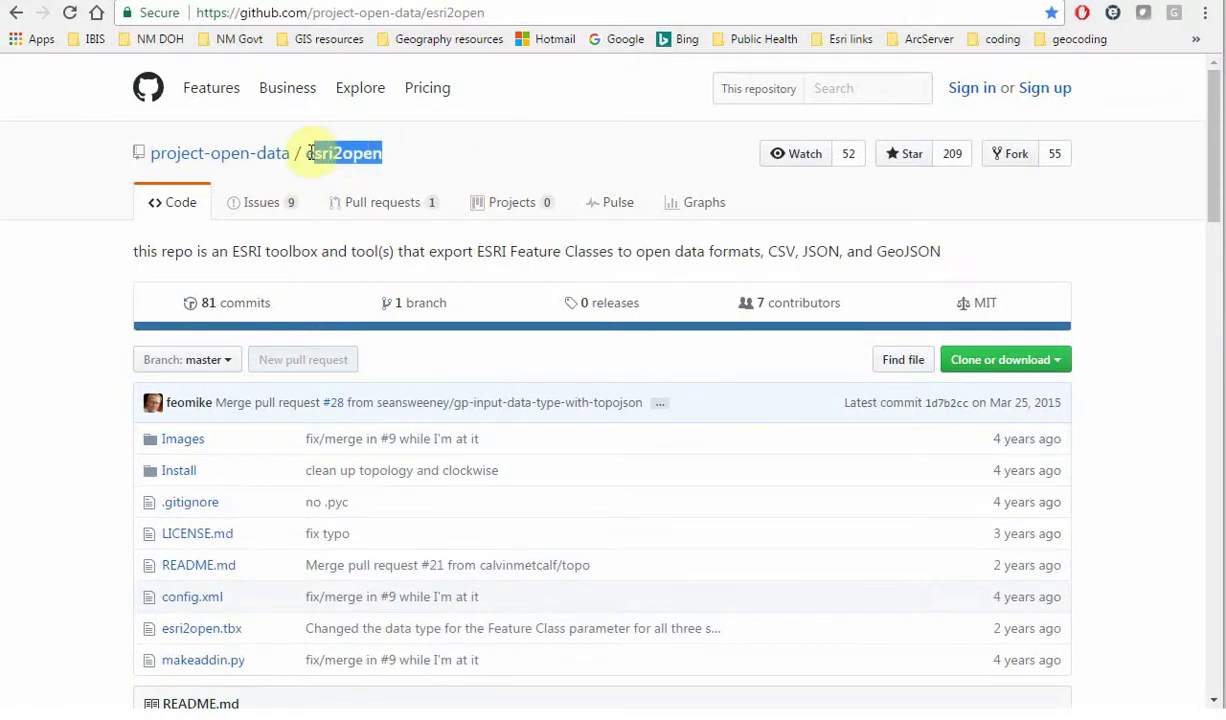
{"action": "left_click", "coordinate": [498, 140]}
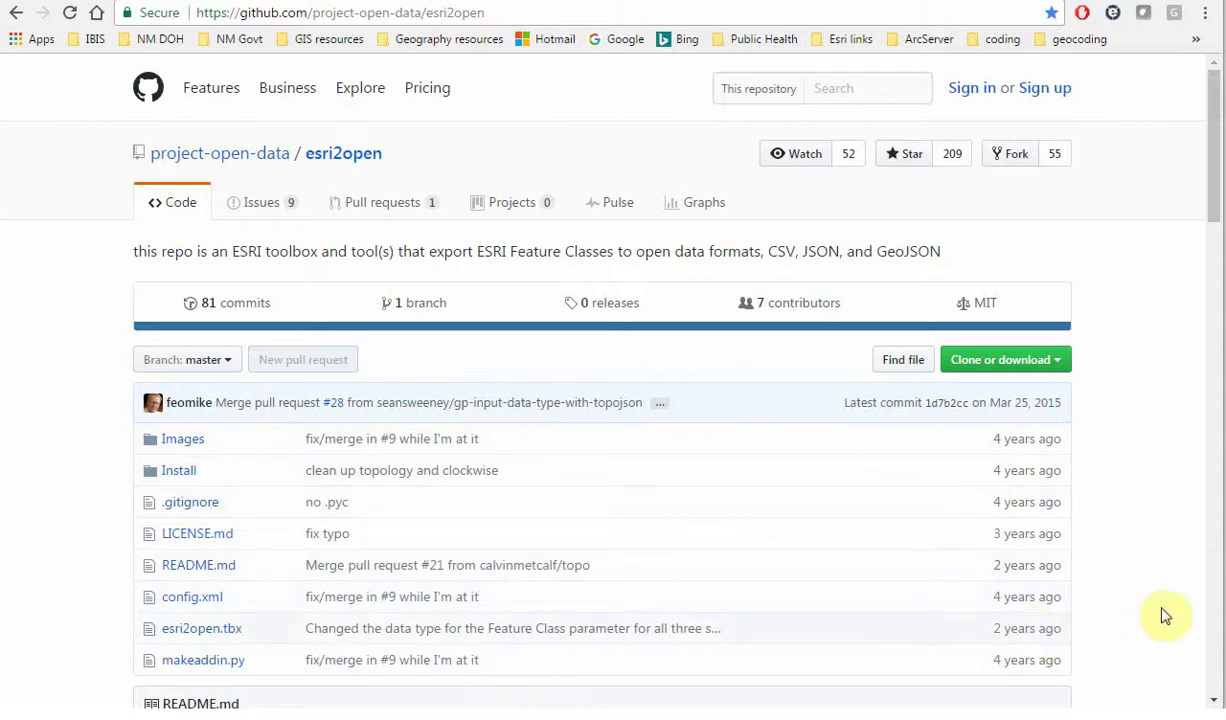
{"action": "left_click_drag", "start_coordinate": [1208, 178], "coordinate": [1212, 688]}
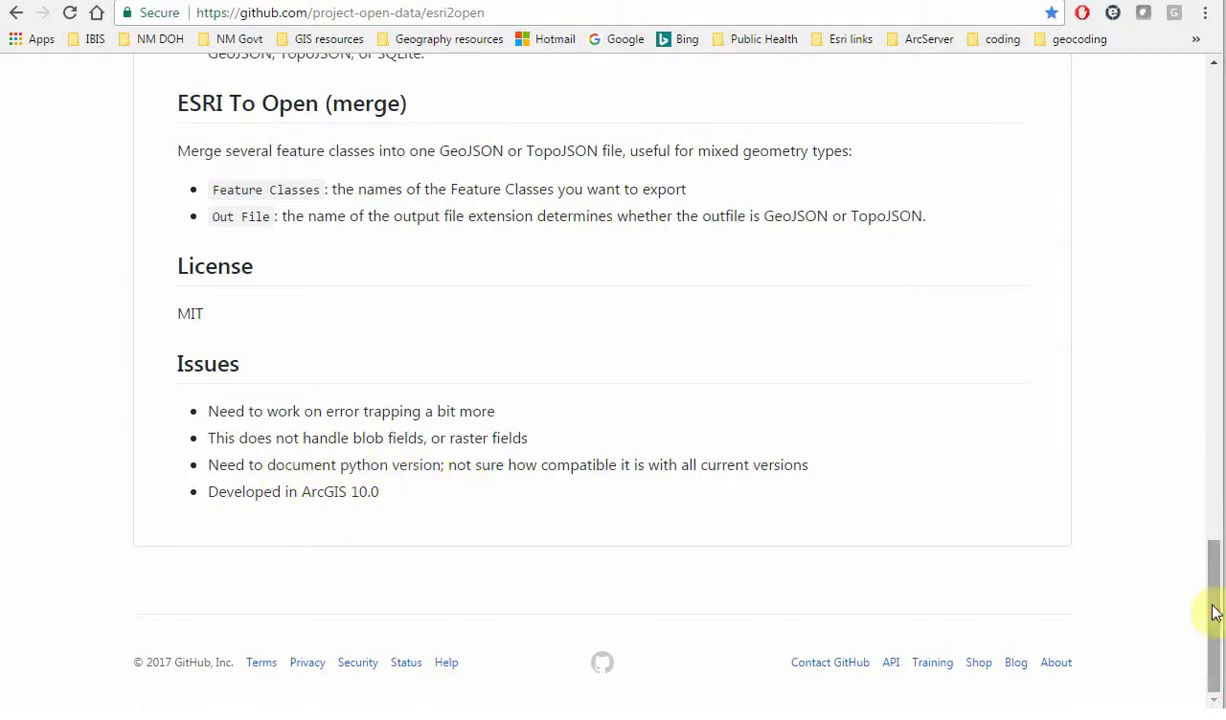
{"action": "left_click_drag", "start_coordinate": [1212, 607], "coordinate": [1181, 112]}
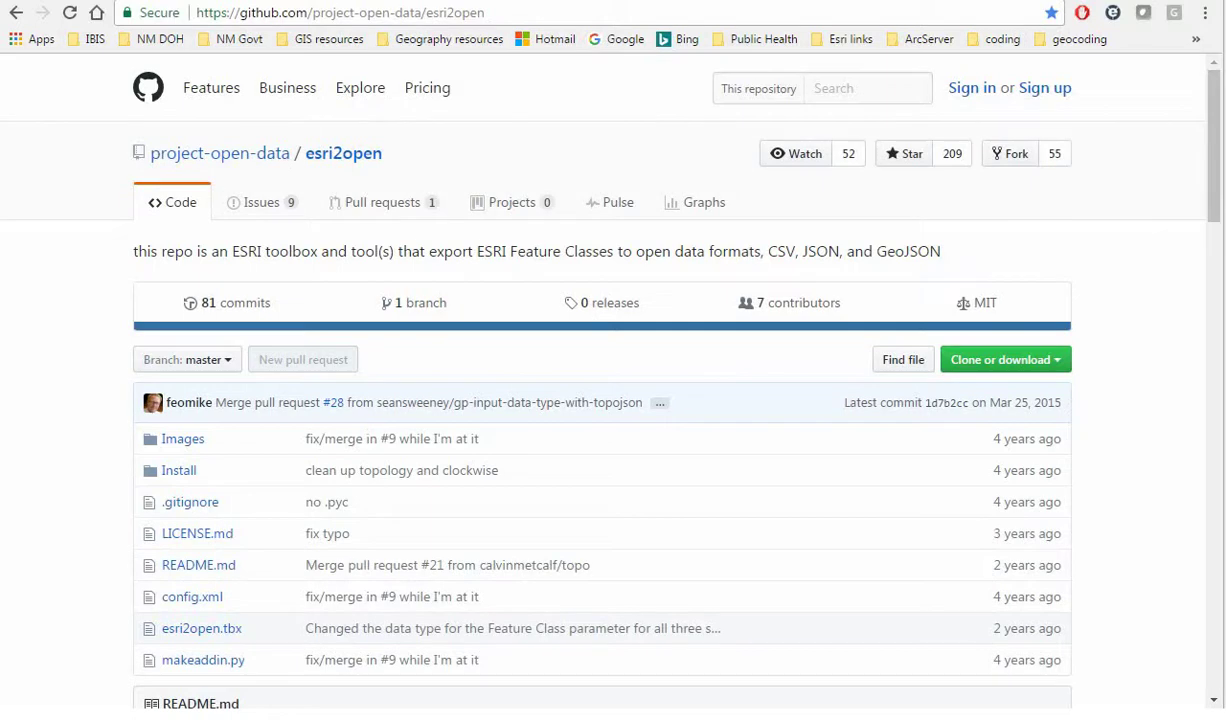
{"action": "left_click", "coordinate": [1002, 358]}
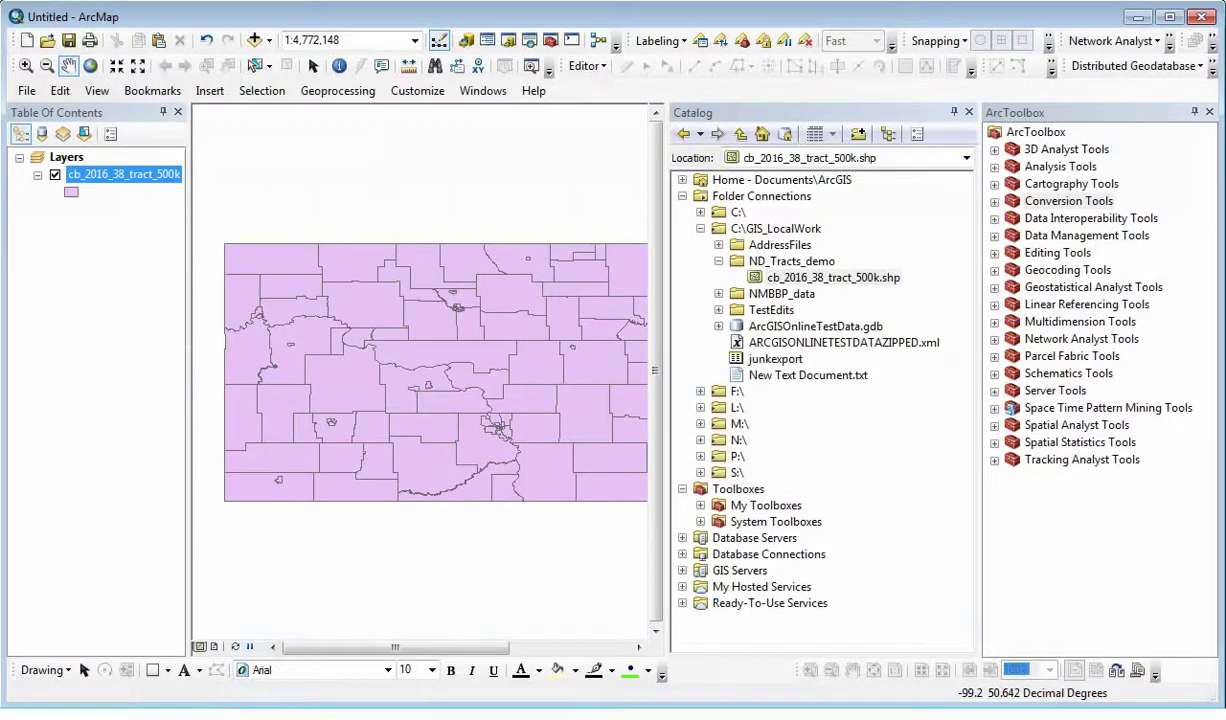
Add GeoJSONUtilities.pyt from the geojson-madness-master folder to ArcToolbox and expand it.
{"action": "right_click", "coordinate": [1030, 131]}
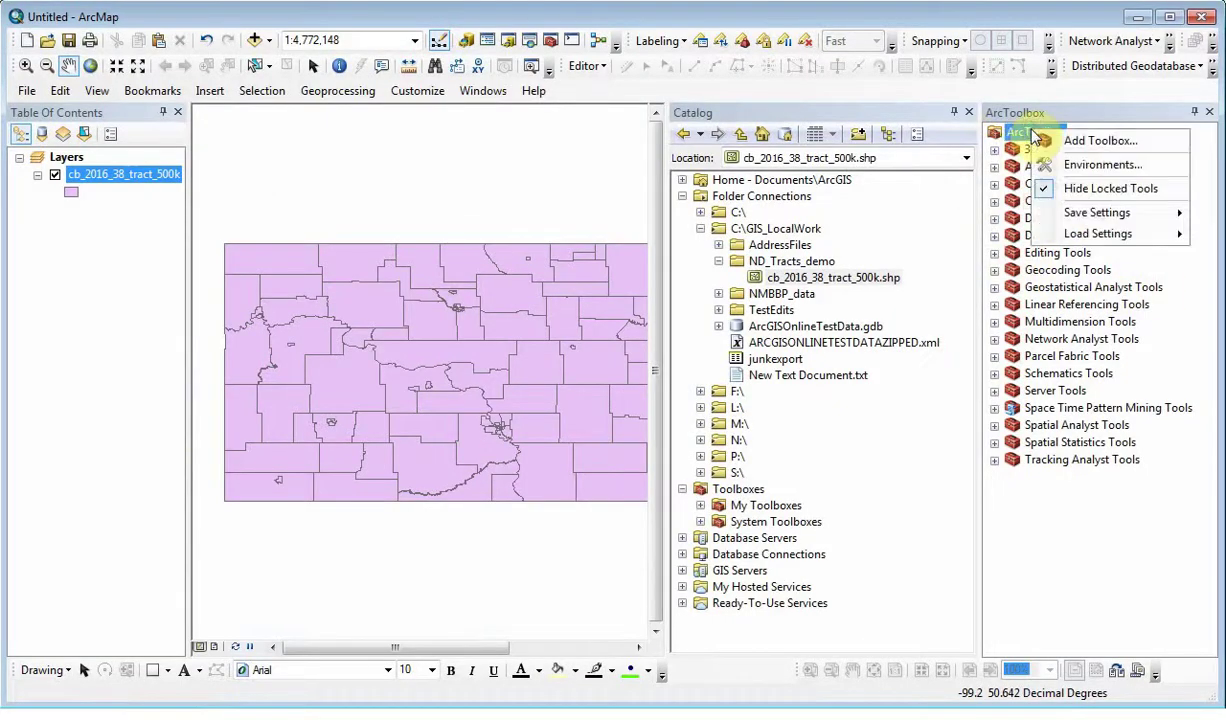
{"action": "left_click", "coordinate": [1095, 142]}
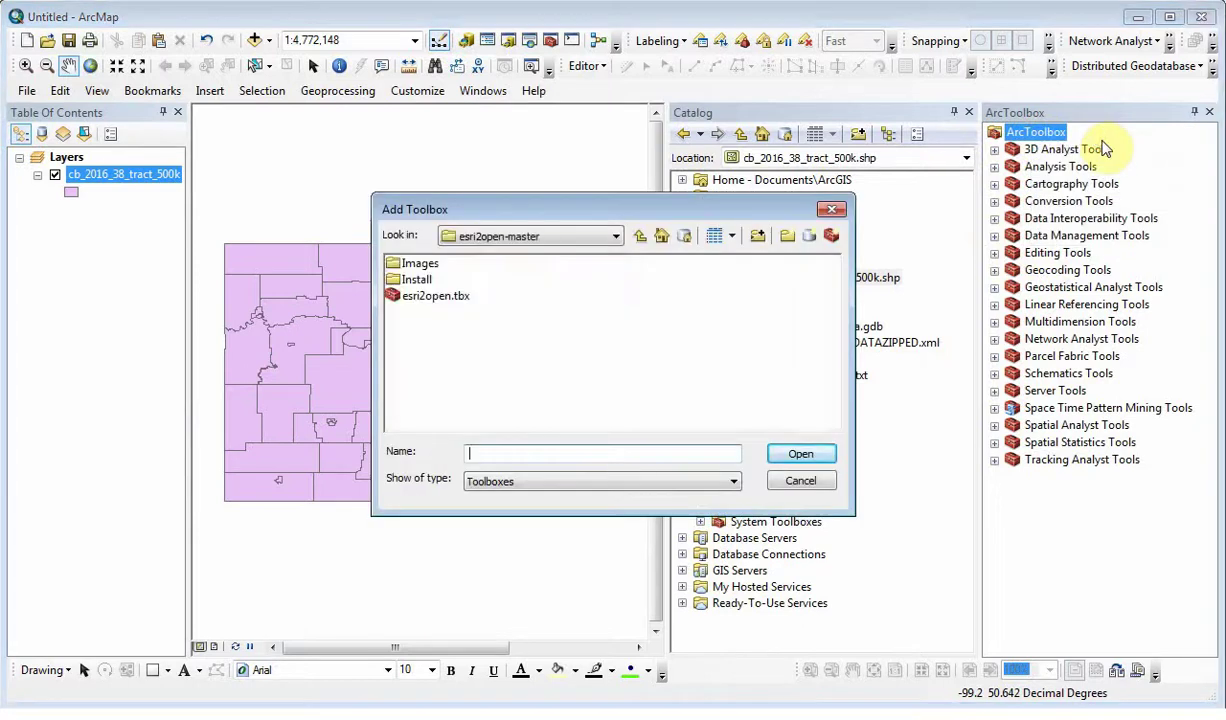
{"action": "left_click", "coordinate": [639, 237]}
{"action": "left_click", "coordinate": [639, 237]}
{"action": "double_click", "coordinate": [440, 330]}
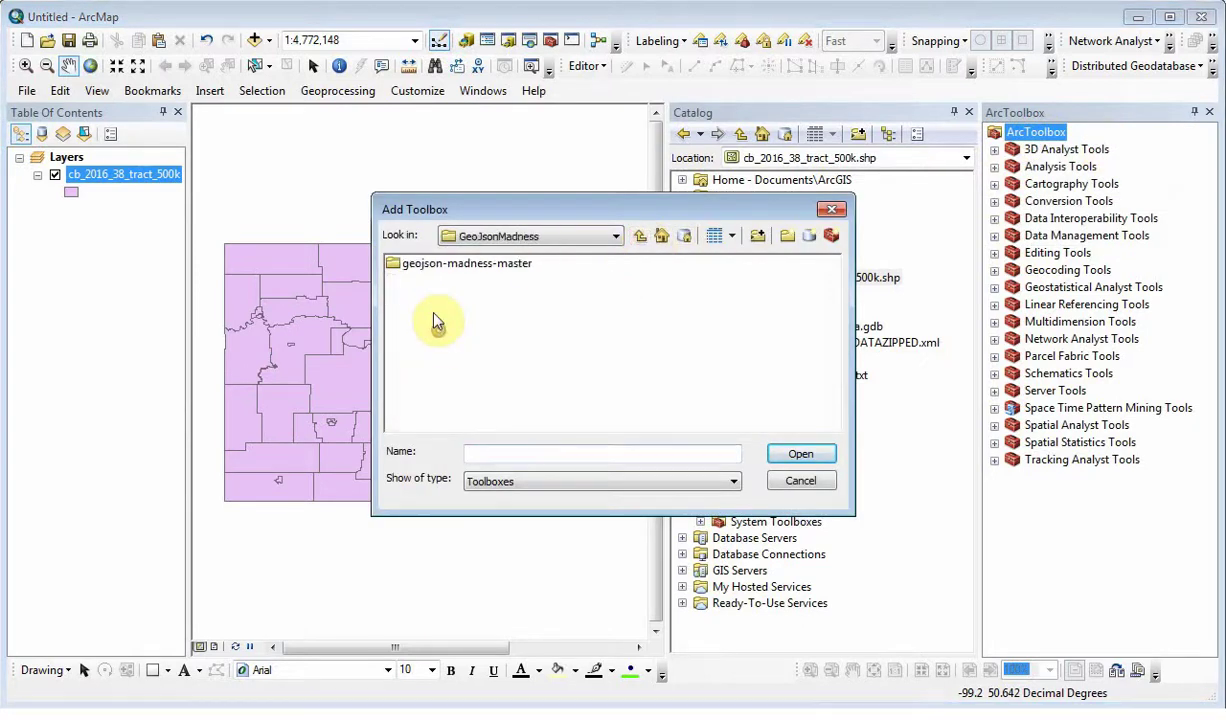
{"action": "double_click", "coordinate": [441, 265]}
{"action": "left_click", "coordinate": [430, 264]}
{"action": "left_click", "coordinate": [801, 455]}
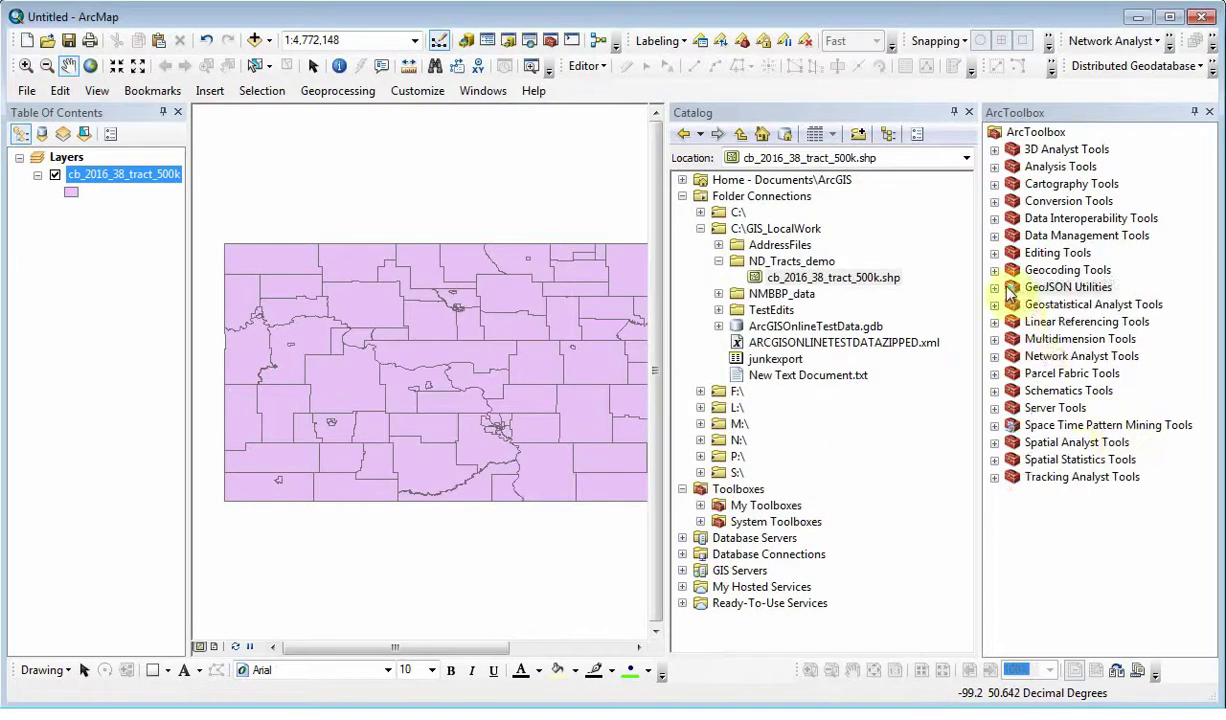
{"action": "left_click", "coordinate": [994, 287]}
Add esri2open.tbx from the esri2open-master folder and launch its Export GeoJSON File tool.
{"action": "right_click", "coordinate": [1035, 134]}
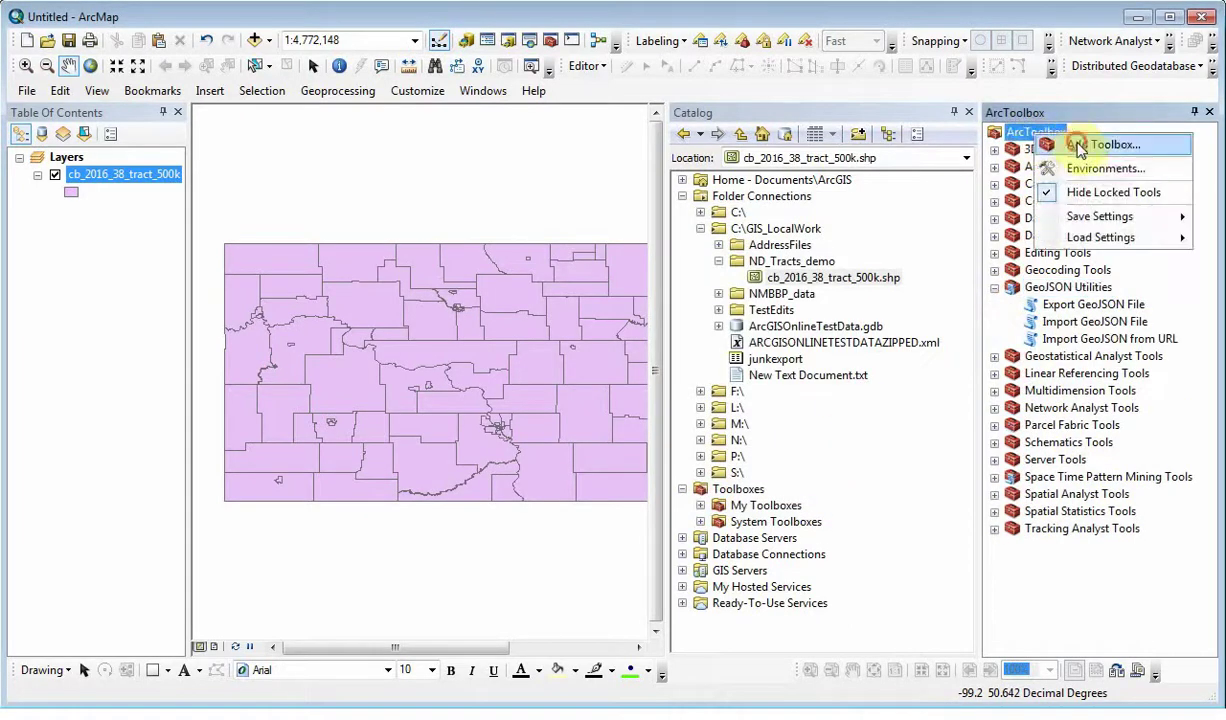
{"action": "left_click", "coordinate": [1076, 144]}
{"action": "left_click", "coordinate": [639, 238]}
{"action": "left_click", "coordinate": [639, 238]}
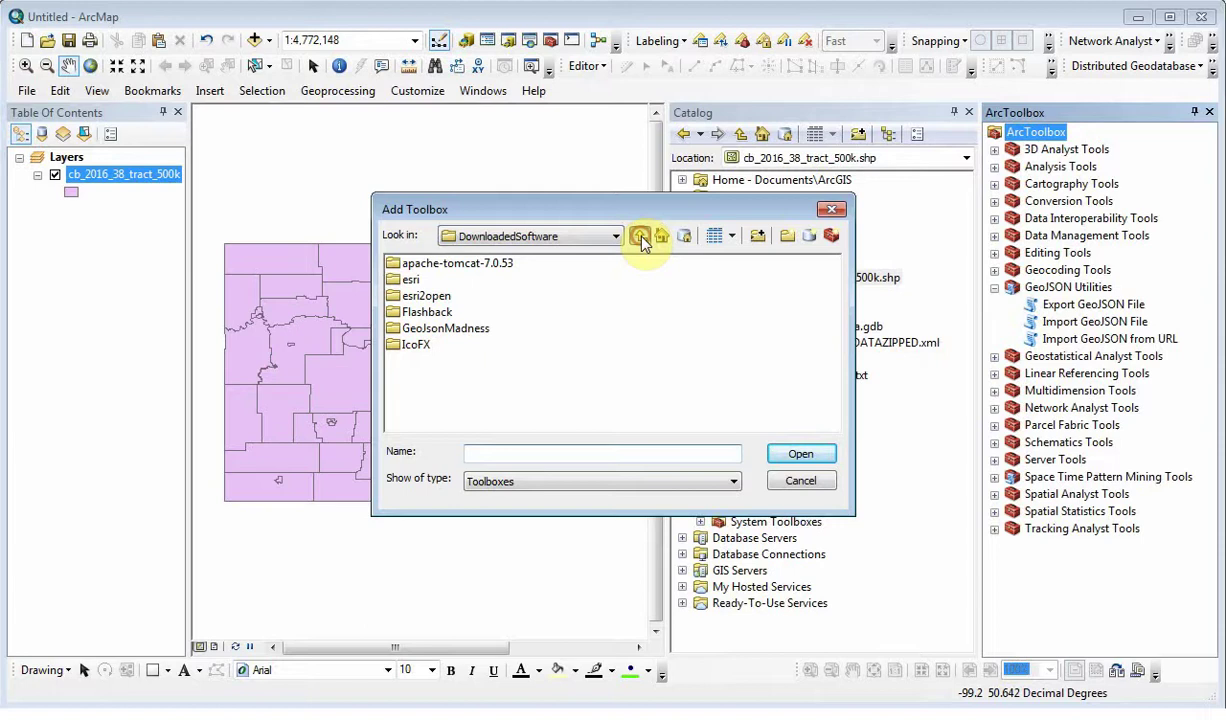
{"action": "double_click", "coordinate": [421, 298]}
{"action": "double_click", "coordinate": [430, 266]}
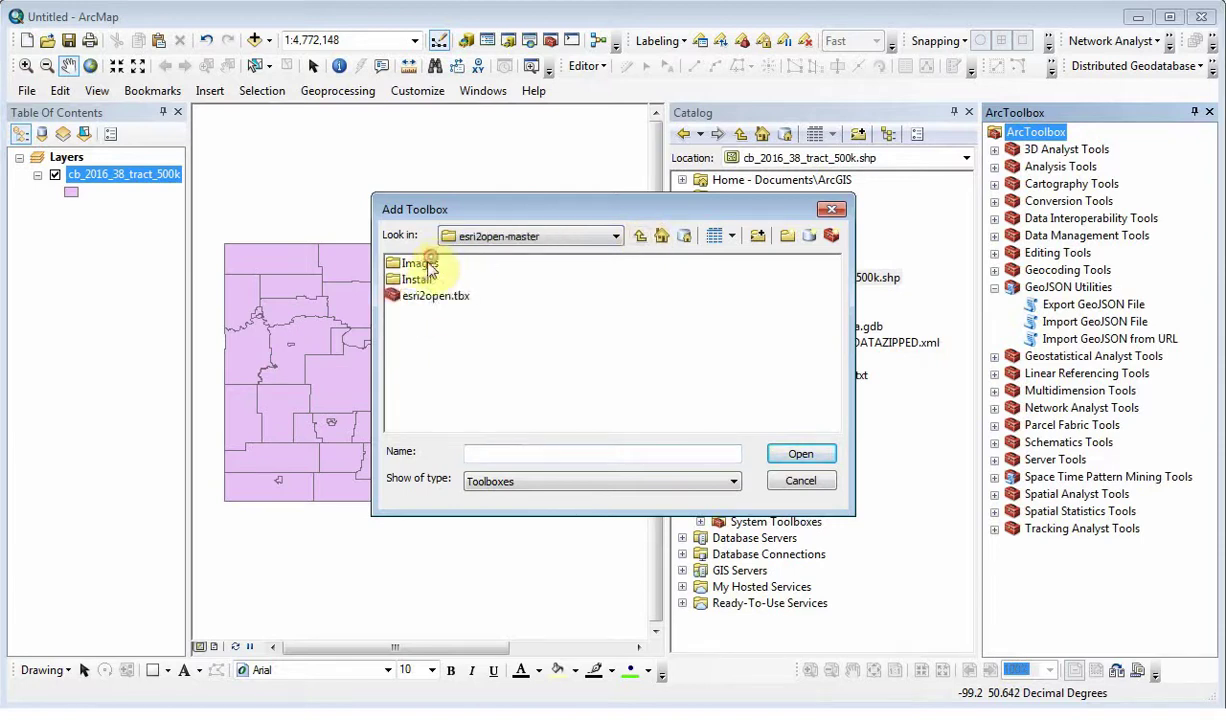
{"action": "left_click", "coordinate": [438, 304]}
{"action": "left_click", "coordinate": [800, 454]}
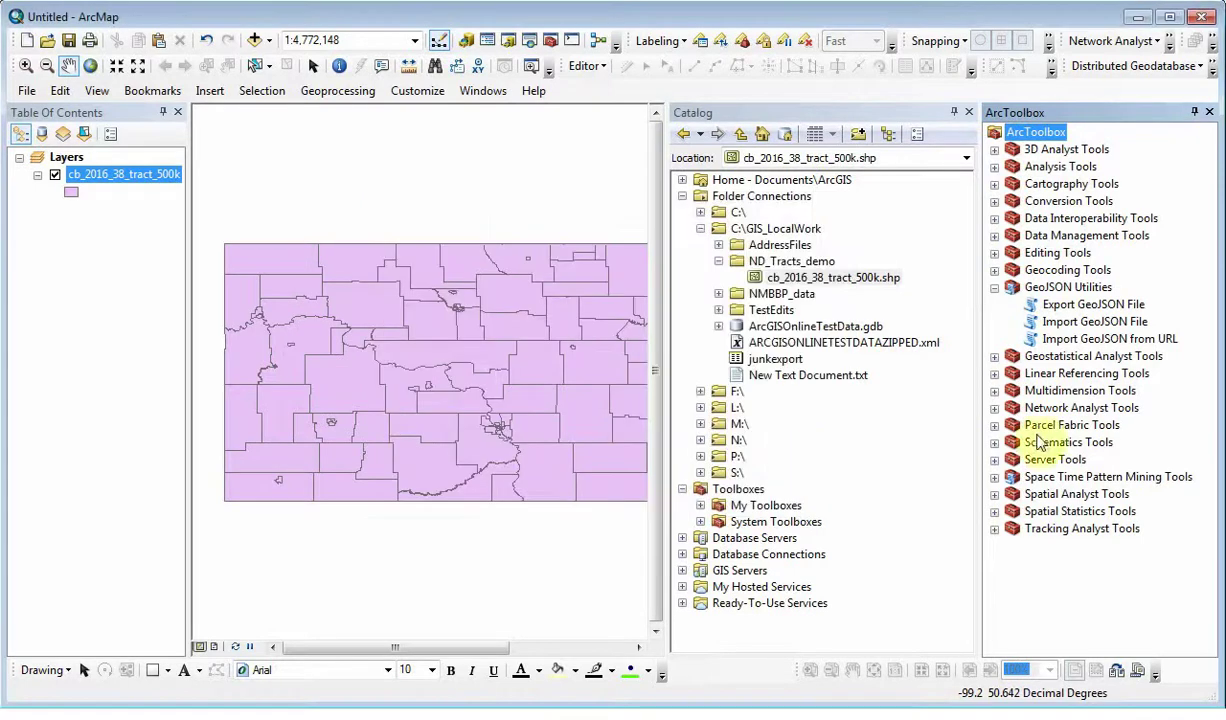
{"action": "left_click", "coordinate": [995, 270]}
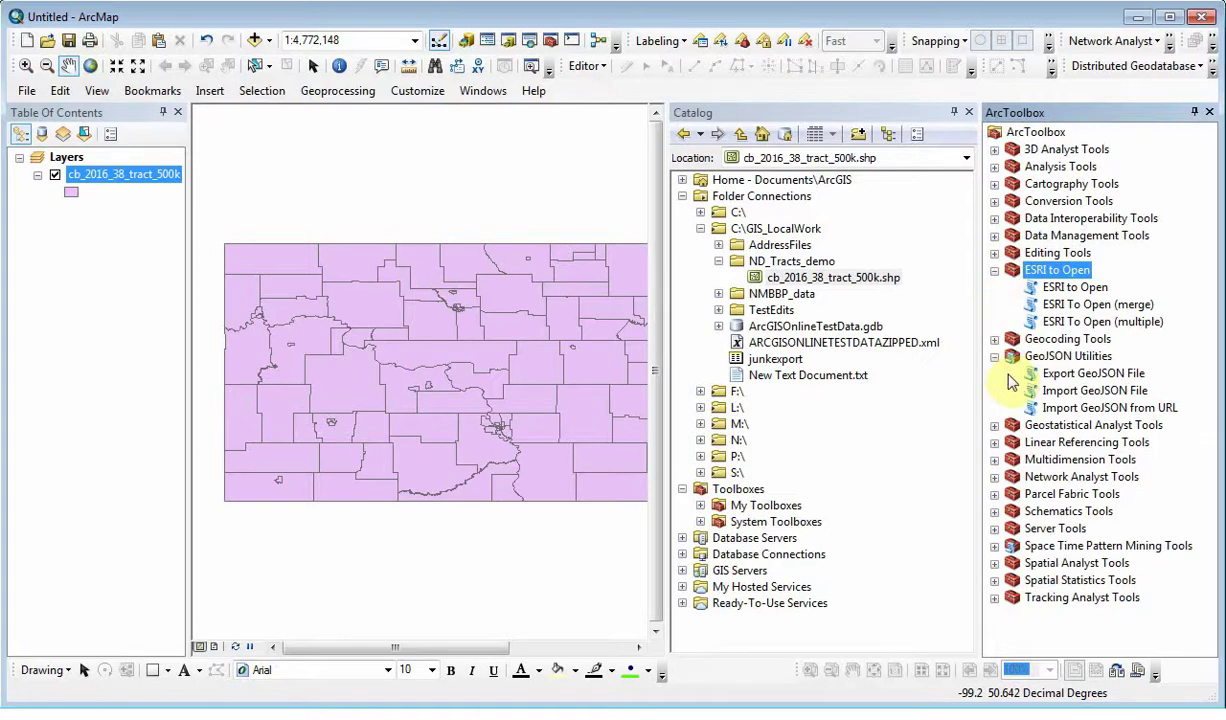
{"action": "double_click", "coordinate": [1093, 374]}
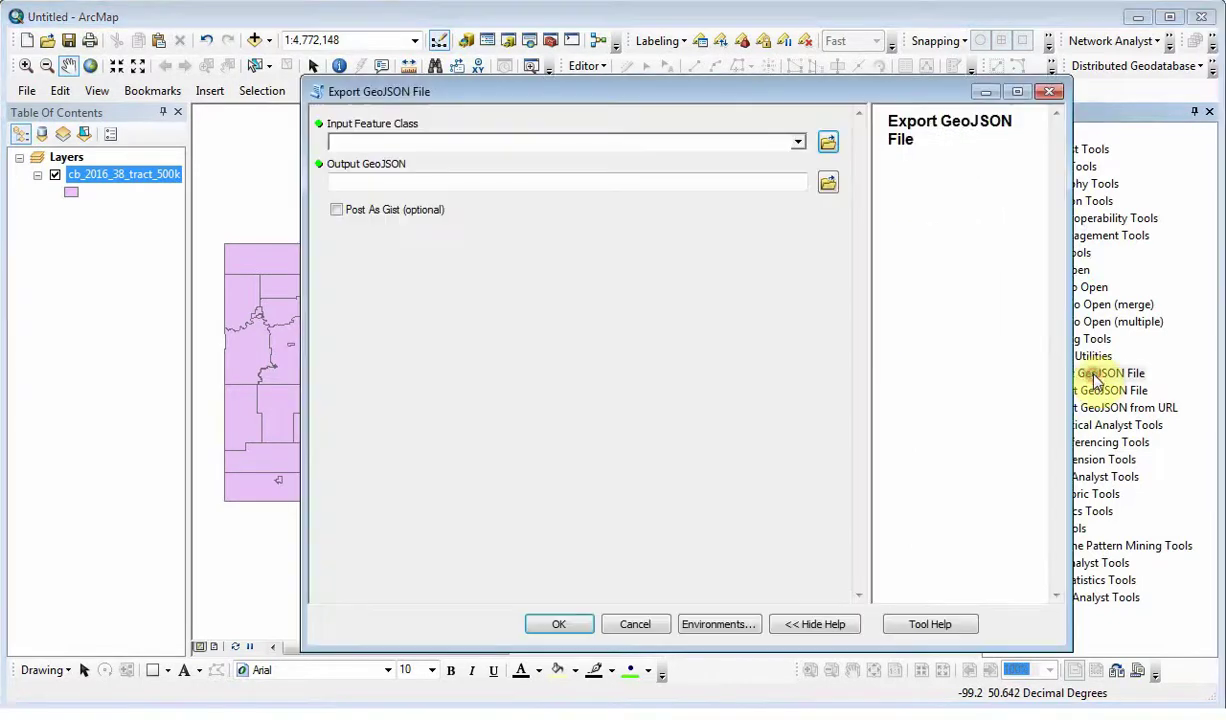
Use cb_2016_38_tract_500k as input and name the output GeoTract_madness in C:\GIS_LocalWork\ND_Tracts_demo.
{"action": "left_click", "coordinate": [798, 143]}
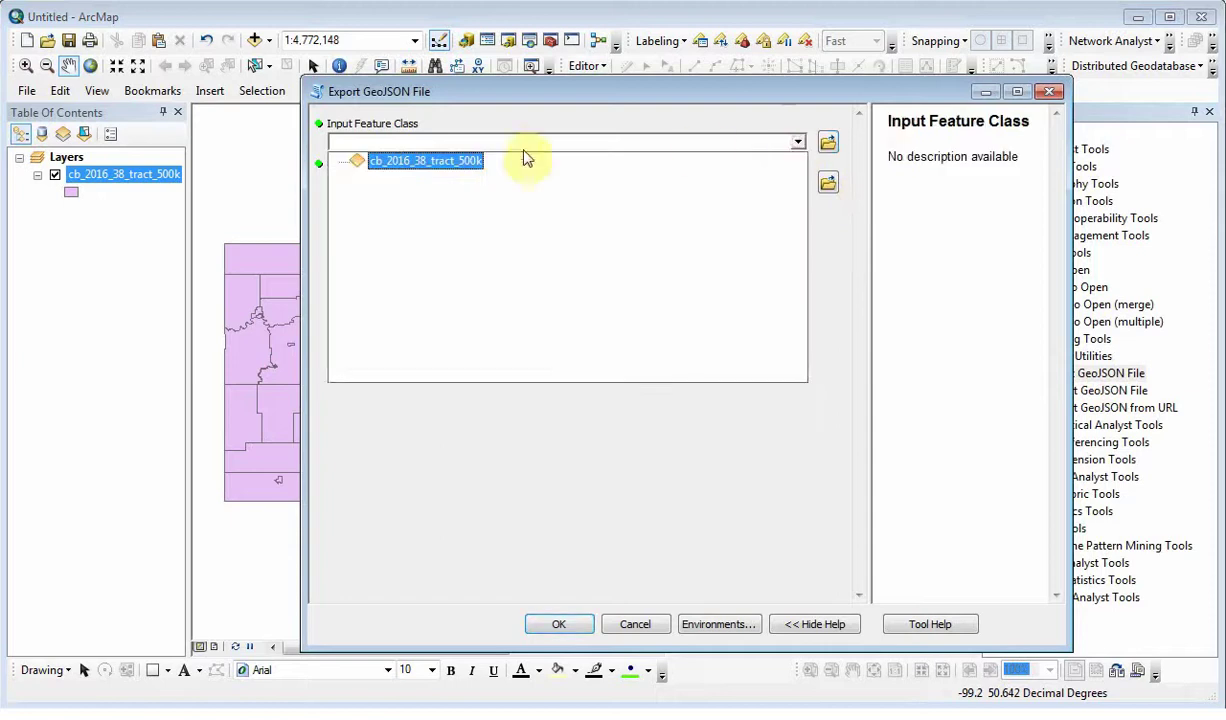
{"action": "left_click", "coordinate": [453, 166]}
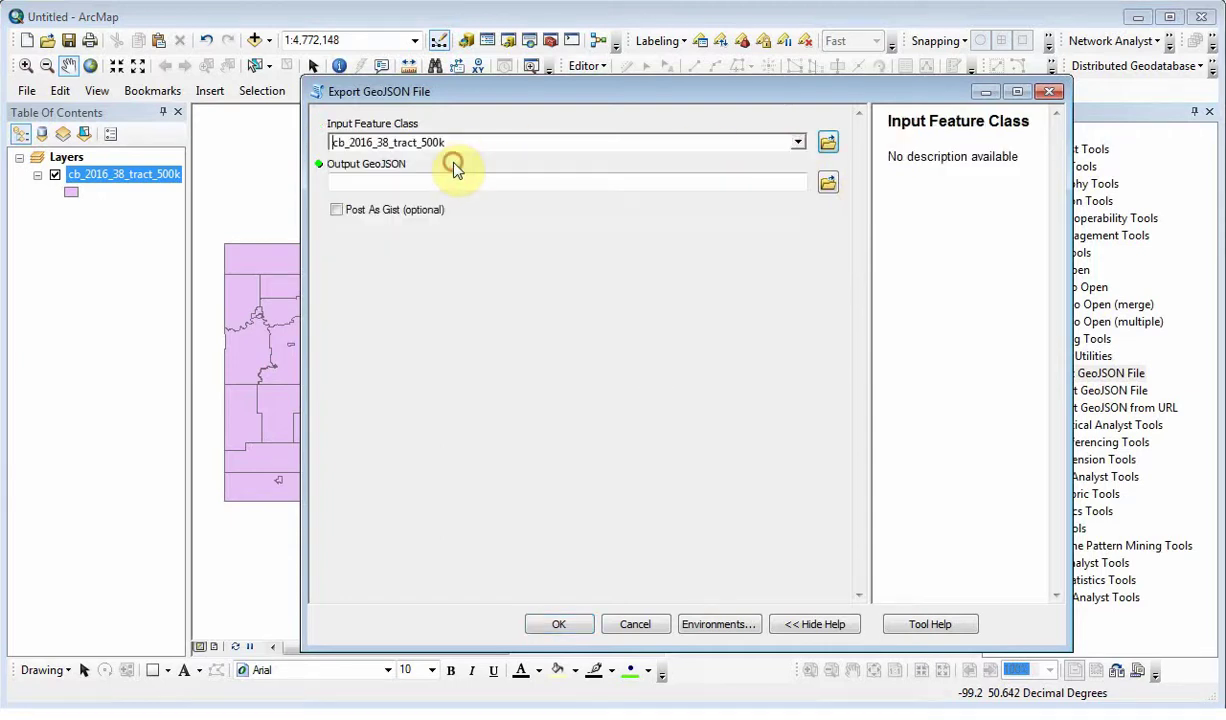
{"action": "left_click", "coordinate": [827, 183]}
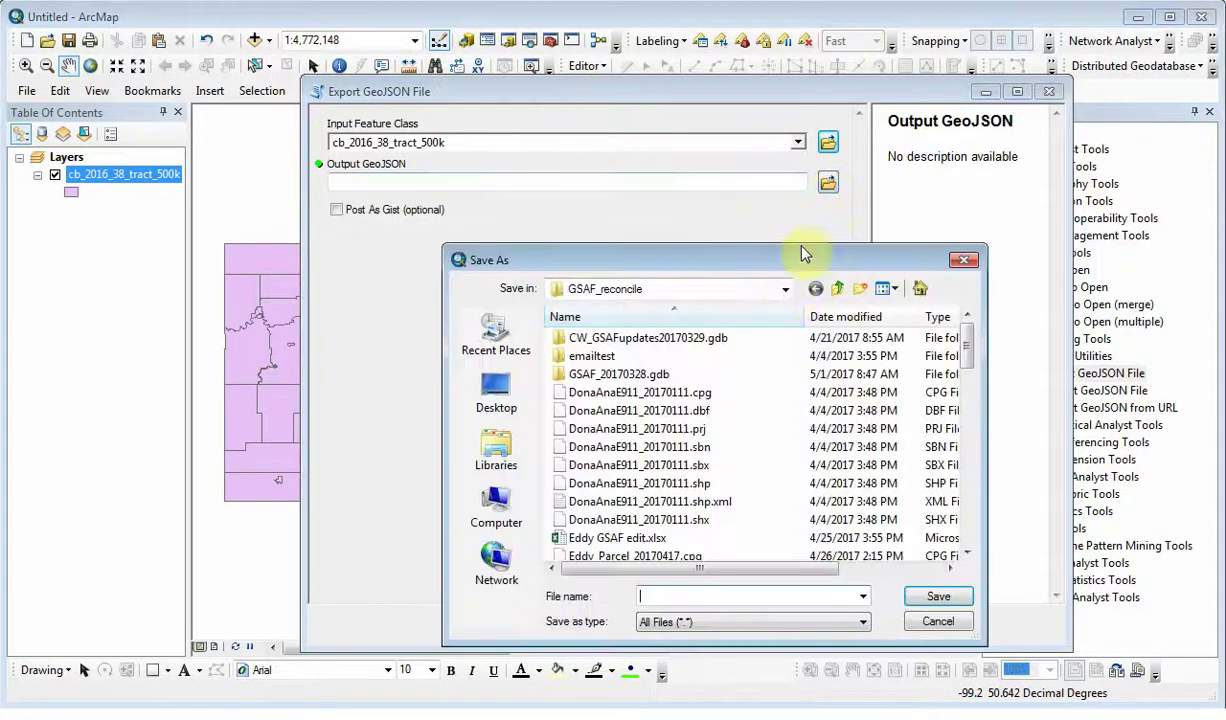
{"action": "left_click", "coordinate": [785, 289]}
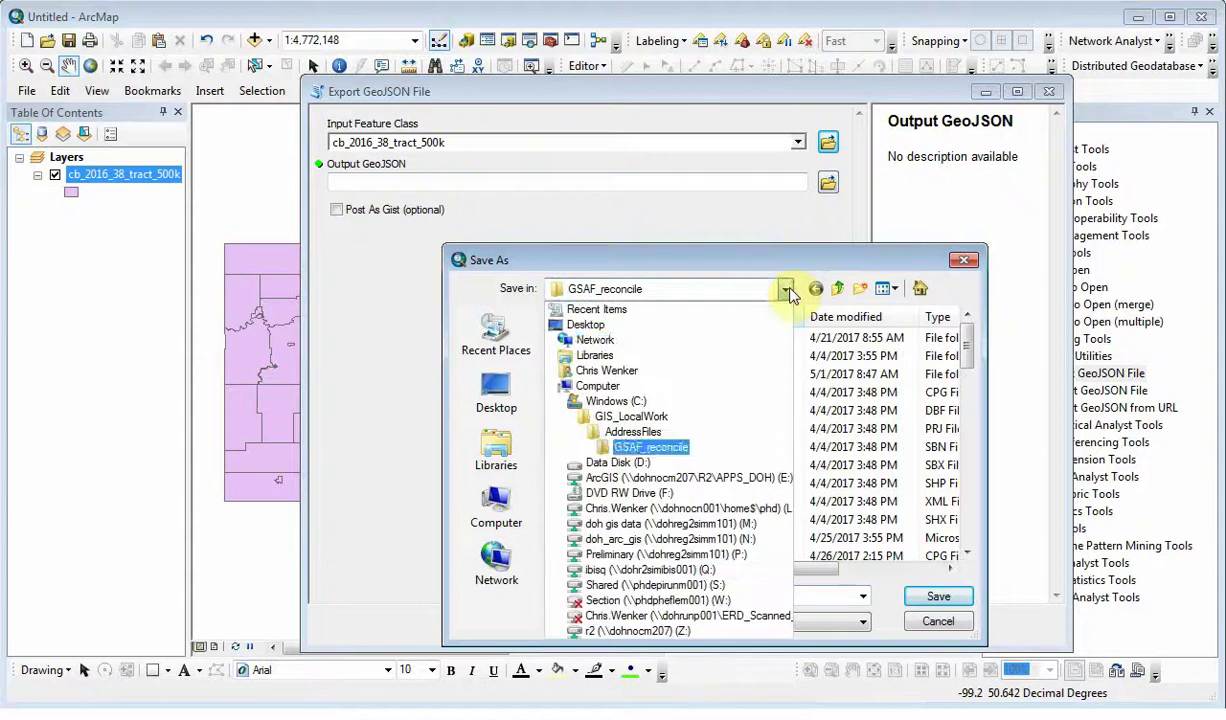
{"action": "left_click", "coordinate": [627, 415]}
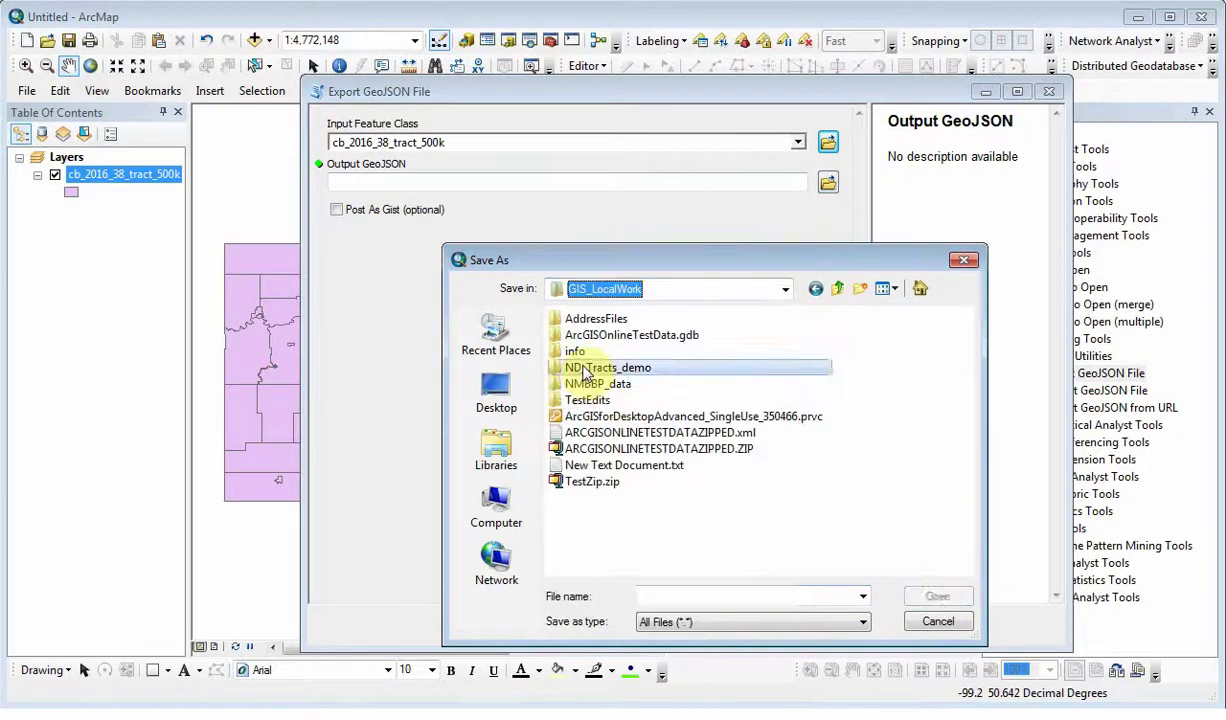
{"action": "double_click", "coordinate": [583, 369]}
{"action": "left_click", "coordinate": [722, 600]}
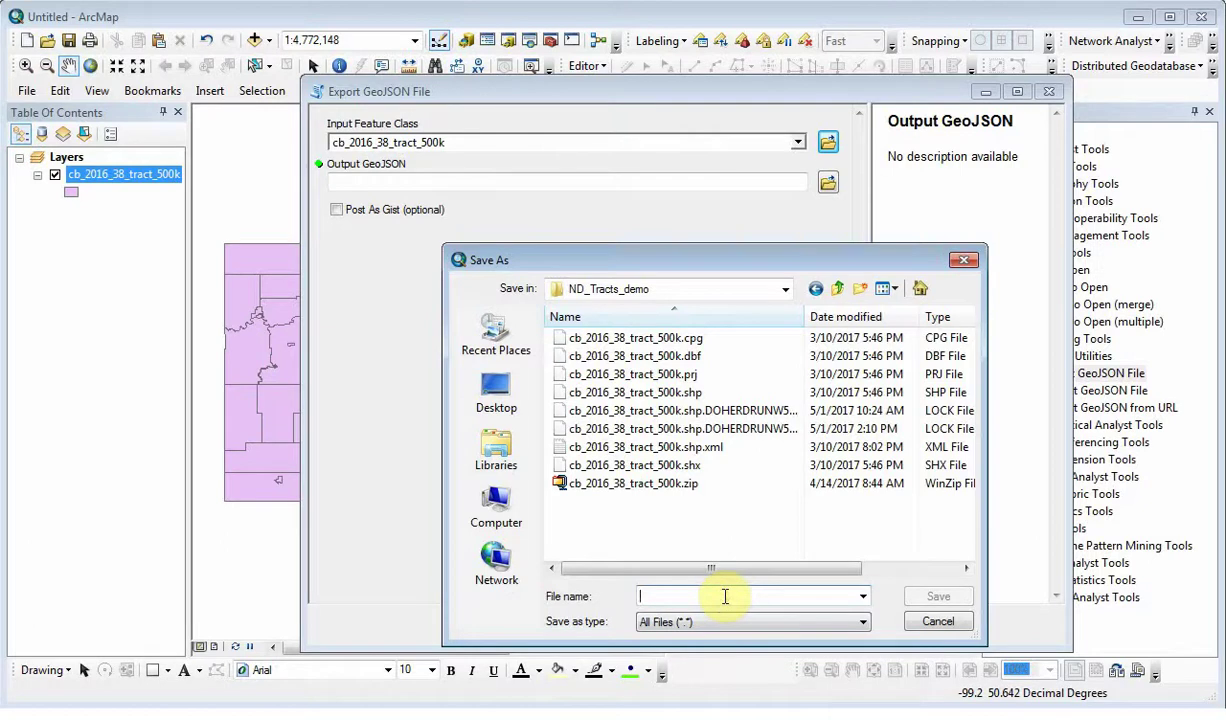
{"action": "type", "text": "Geo"}
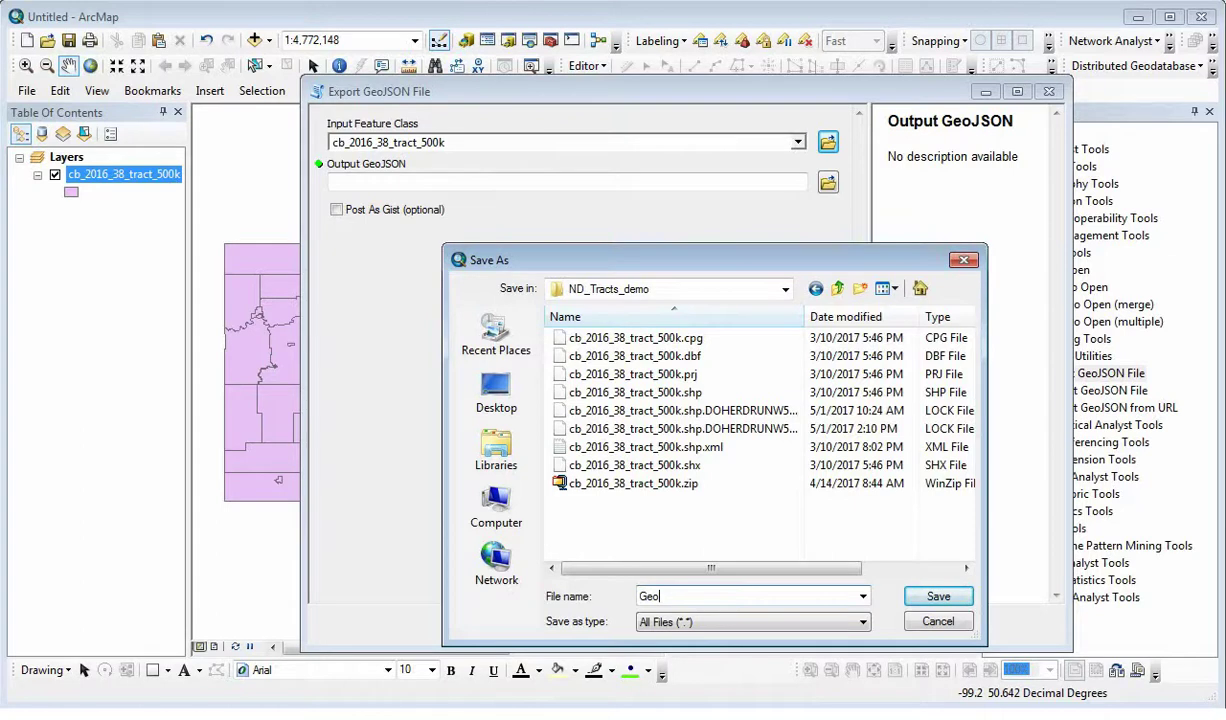
{"action": "type", "text": "Tract_madness"}
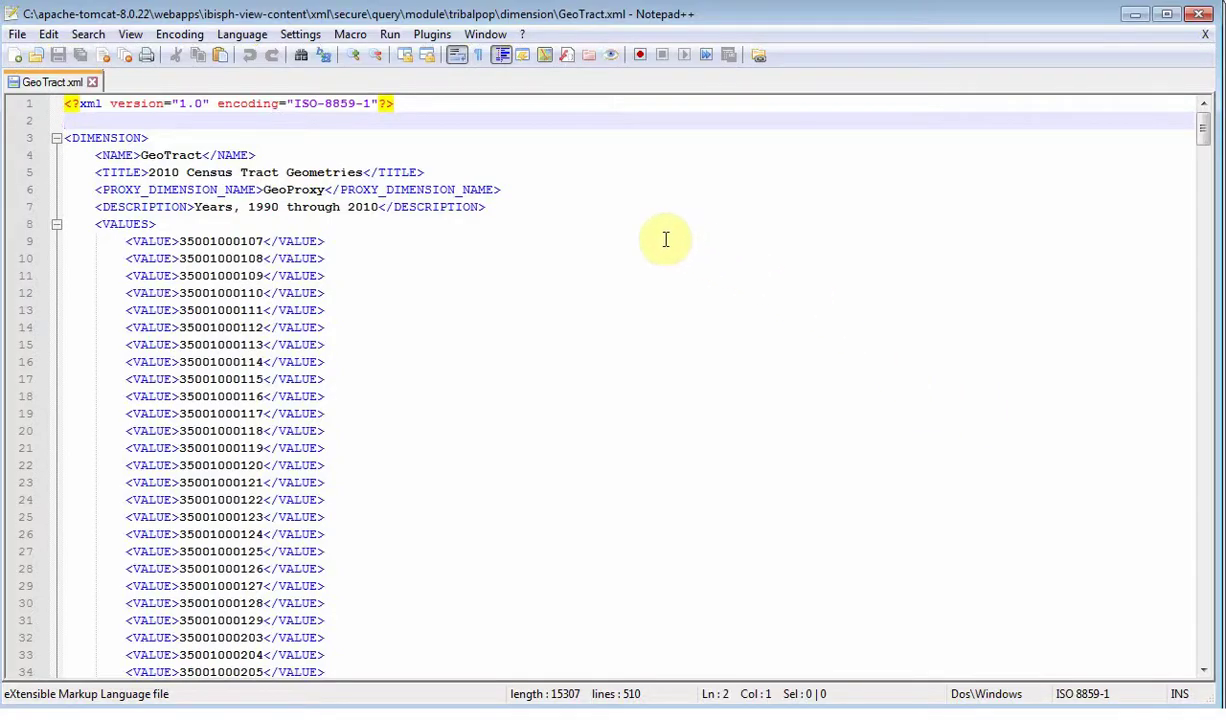
Check the DIMENSION and GeoTract NAME lines in GeoTract.xml, then minimize Notepad++.
{"action": "left_click", "coordinate": [127, 137]}
{"action": "key", "text": "Down"}
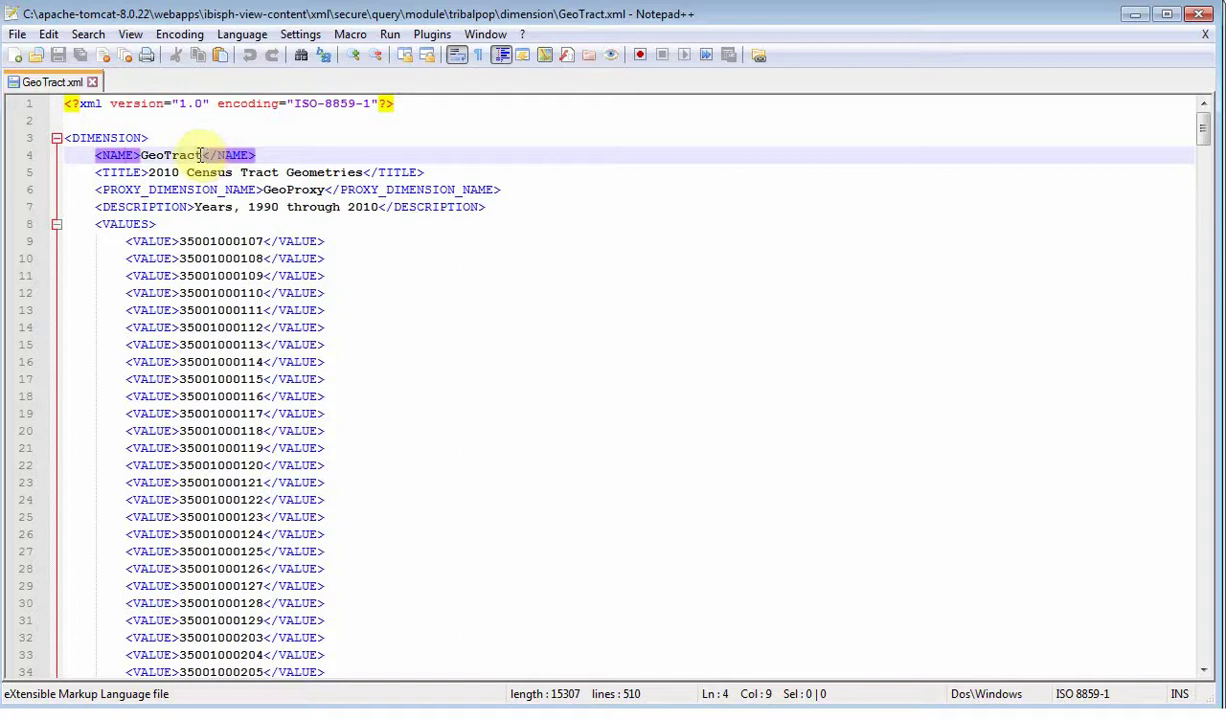
{"action": "left_click", "coordinate": [1134, 16]}
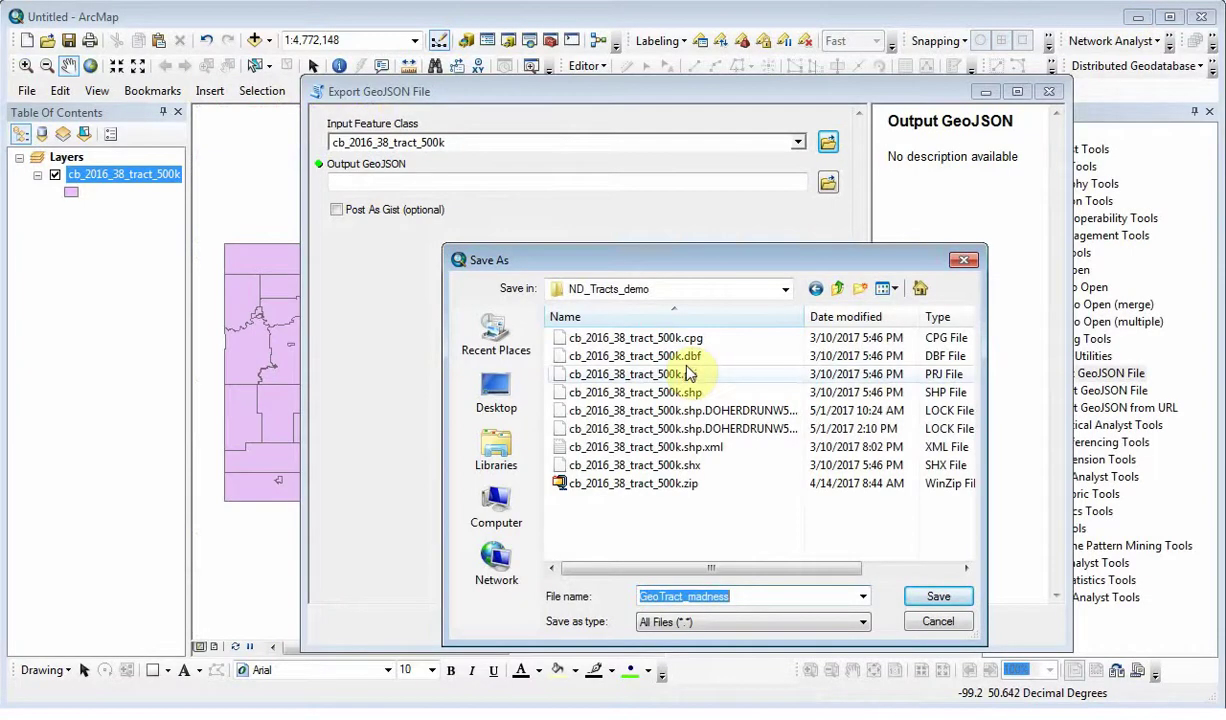
Confirm the output name, run the export to GeoTract_madness.json, and close the completion report.
{"action": "left_click", "coordinate": [938, 596]}
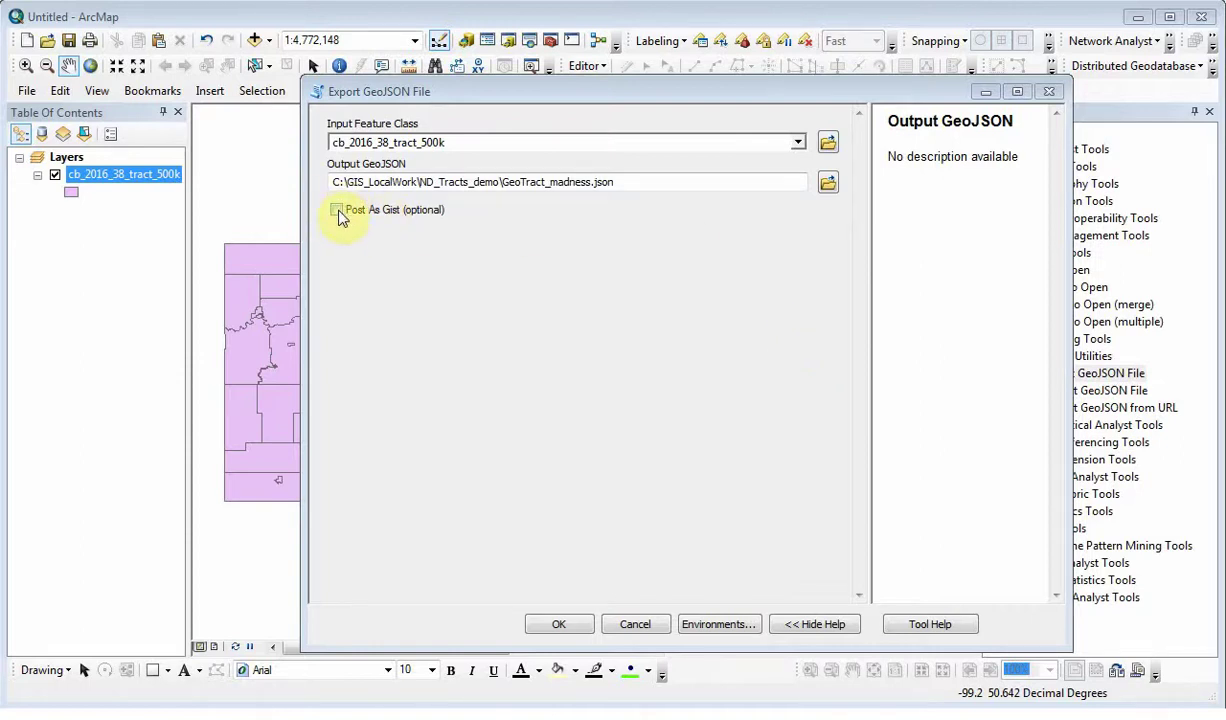
{"action": "left_click", "coordinate": [559, 626]}
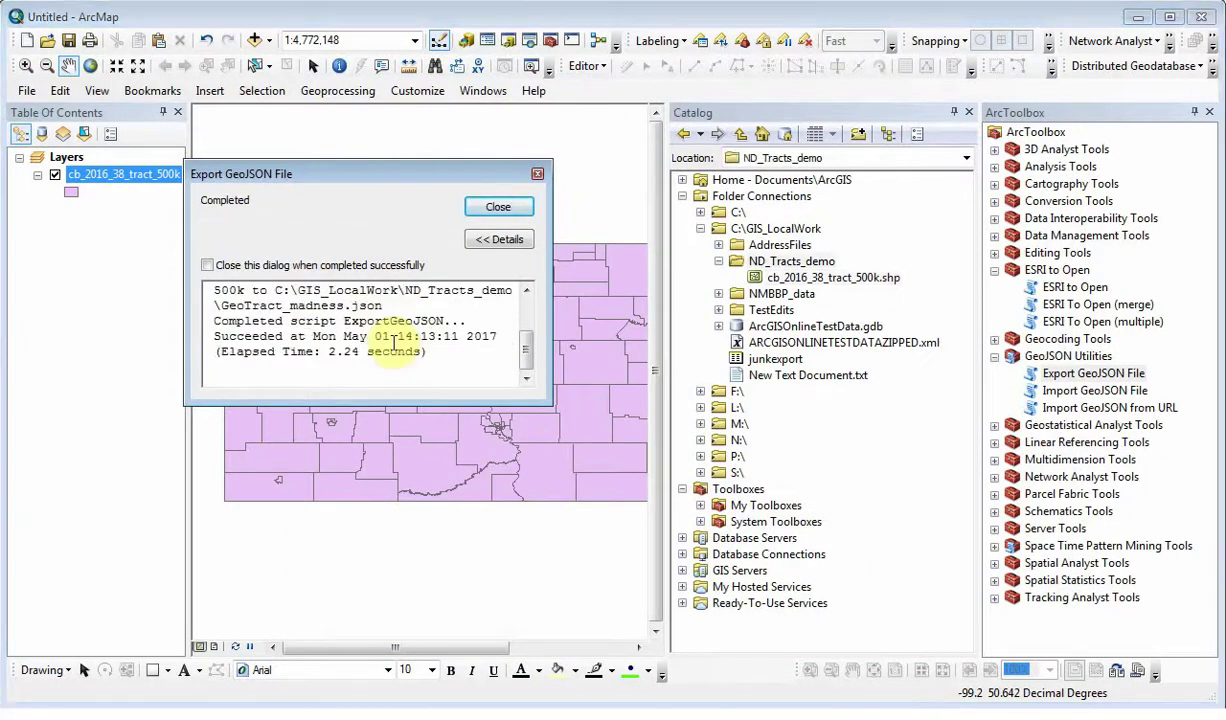
{"action": "left_click", "coordinate": [480, 203]}
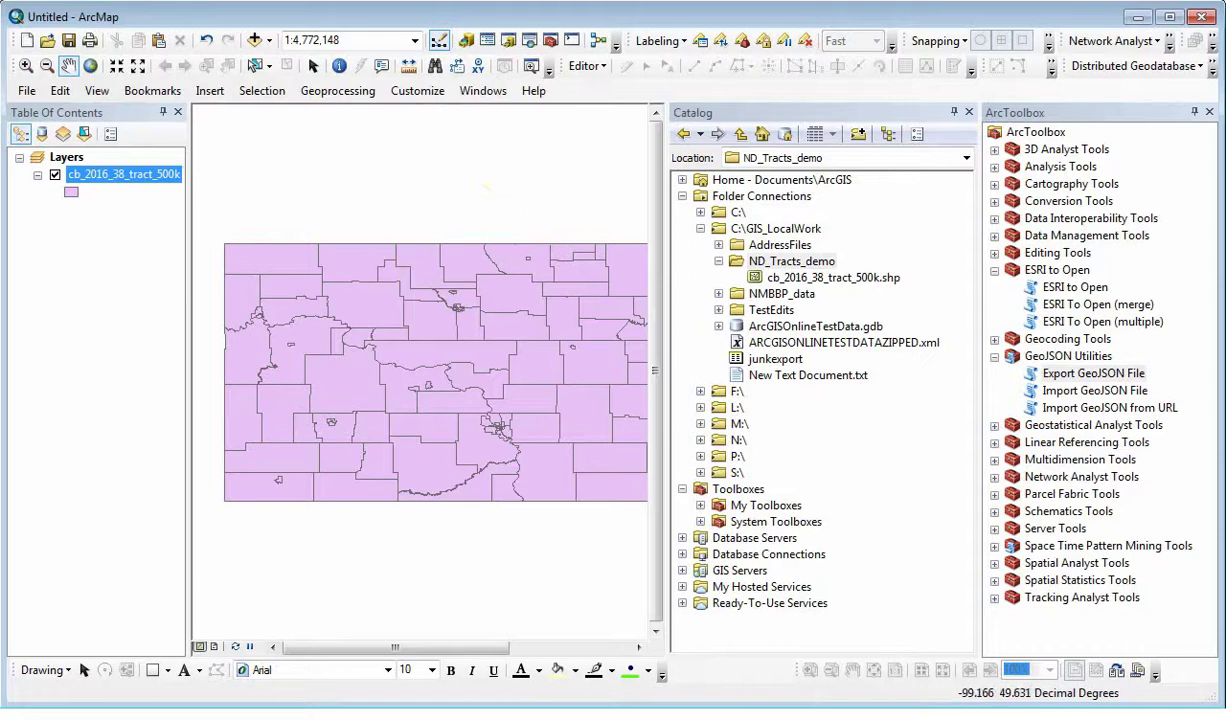
Open the ESRI to Open tool with cb_2016_38_tract_500k as the input feature class.
{"action": "left_click", "coordinate": [1047, 270]}
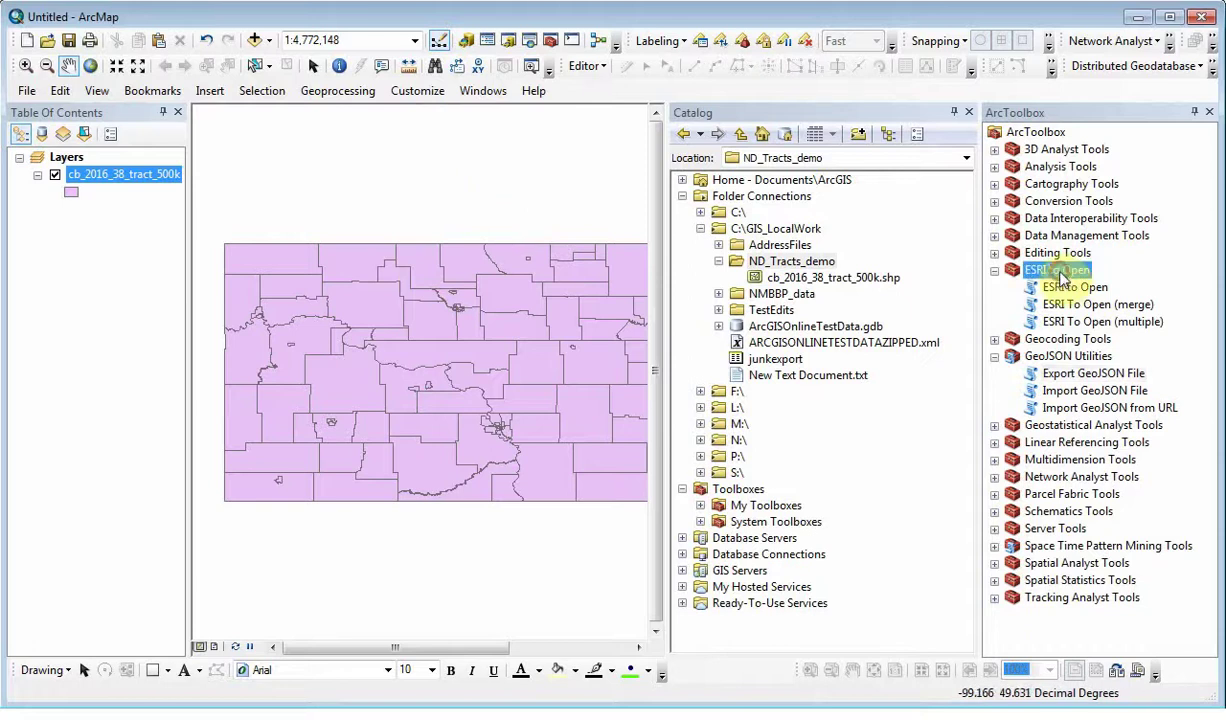
{"action": "double_click", "coordinate": [1062, 288]}
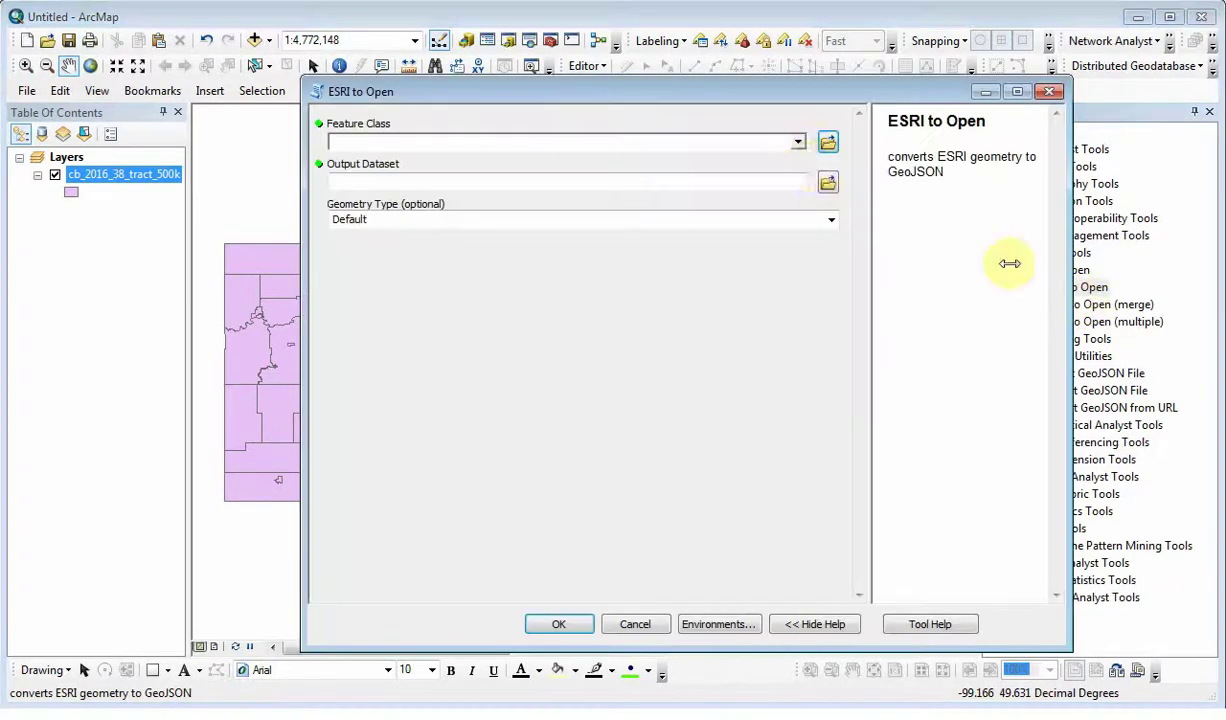
{"action": "left_click", "coordinate": [798, 142]}
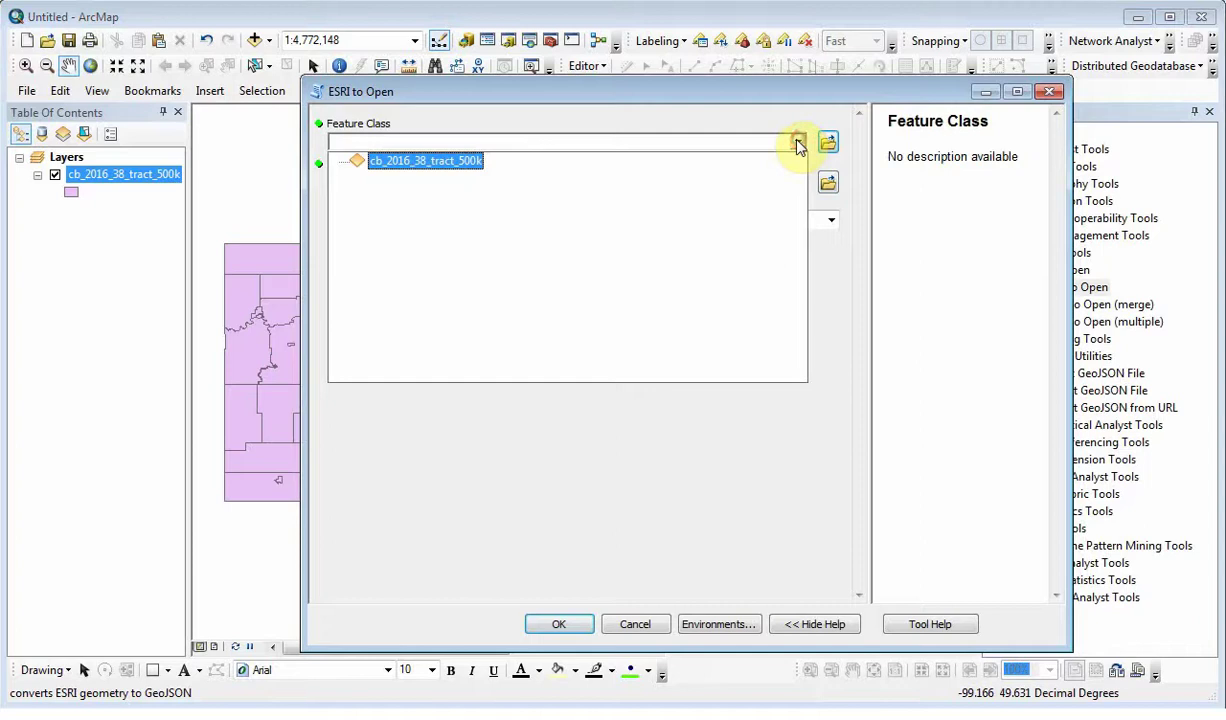
{"action": "left_click", "coordinate": [437, 163]}
Set the output dataset to GeoTract_esri2open in the GIS_LocalWork\ND_Tracts_demo folder.
{"action": "left_click", "coordinate": [828, 184]}
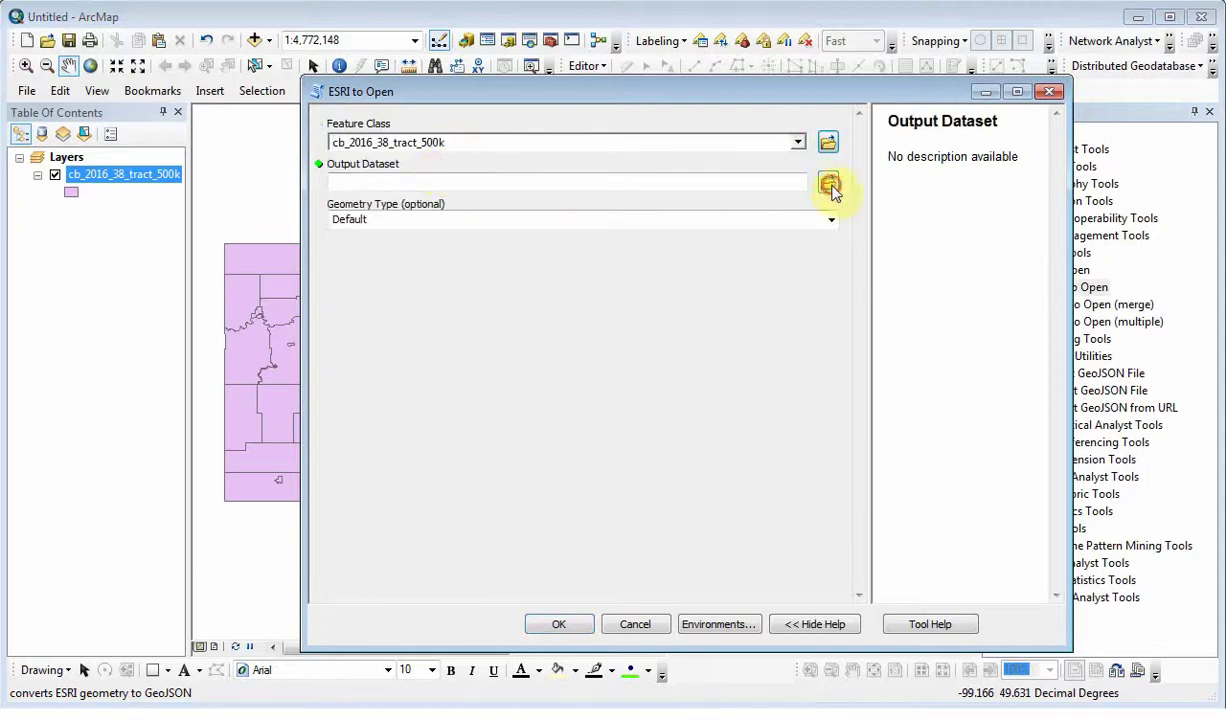
{"action": "left_click", "coordinate": [785, 289]}
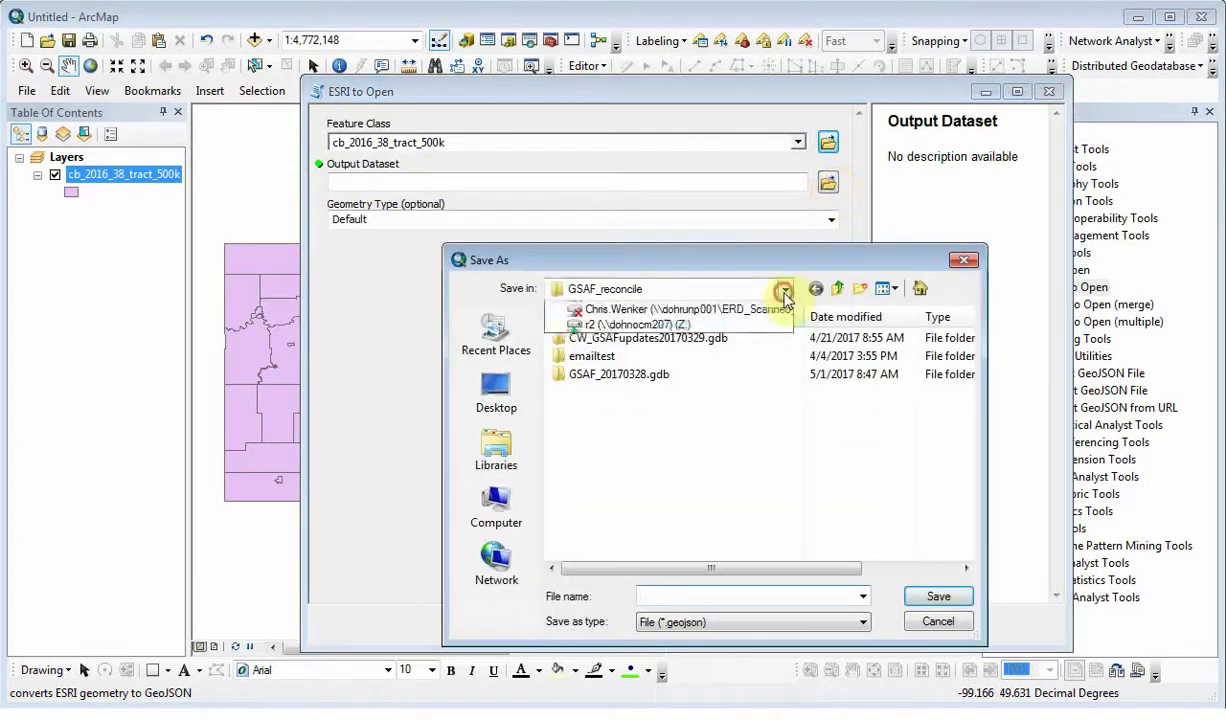
{"action": "left_click", "coordinate": [634, 420]}
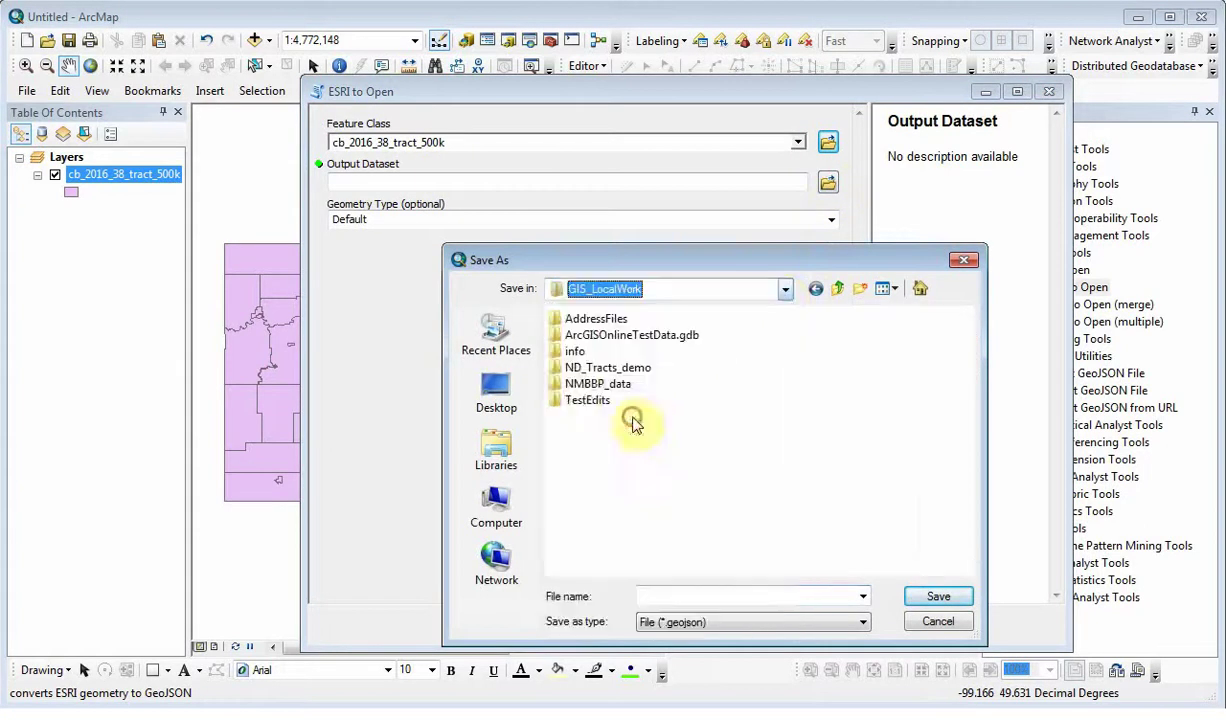
{"action": "double_click", "coordinate": [583, 368]}
{"action": "left_click", "coordinate": [733, 596]}
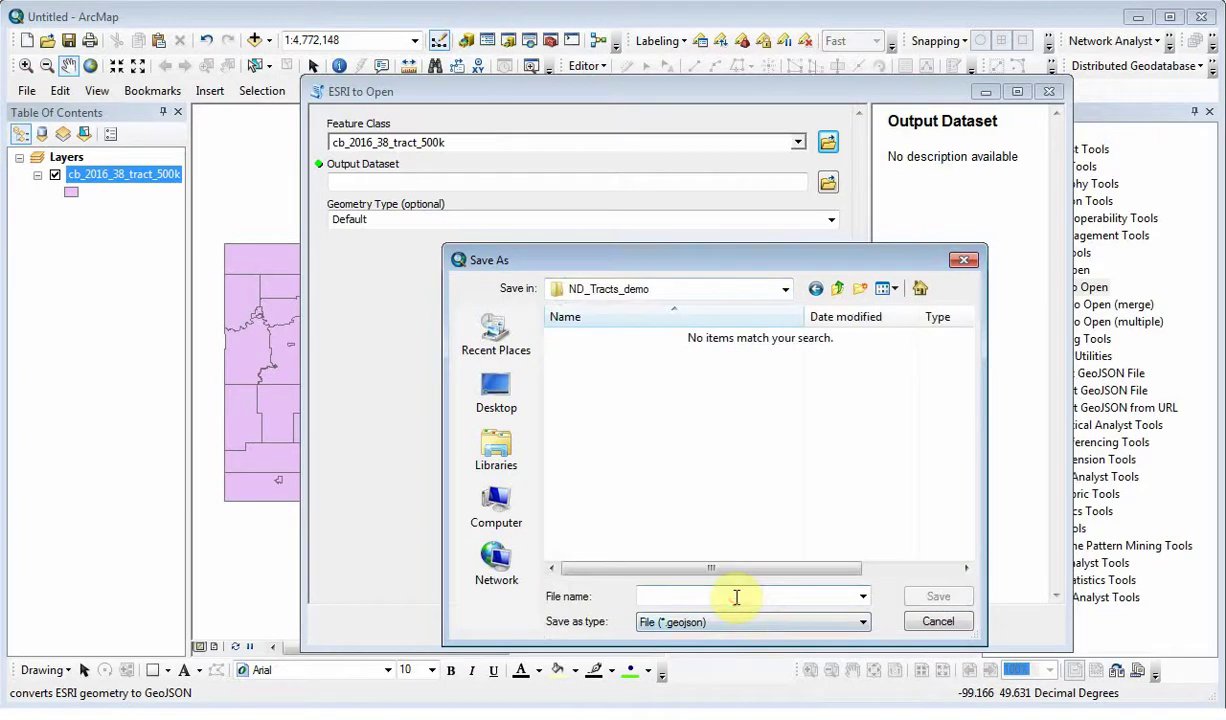
{"action": "type", "text": "GeoTr"}
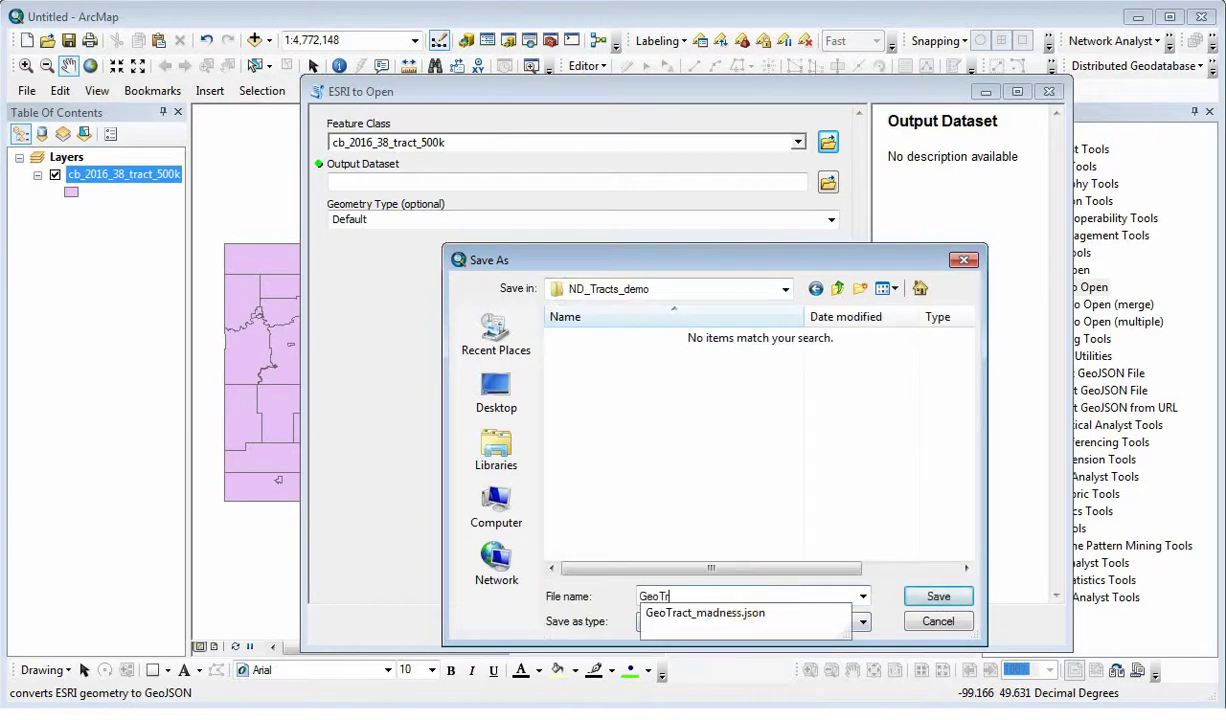
{"action": "type", "text": "act_esri"}
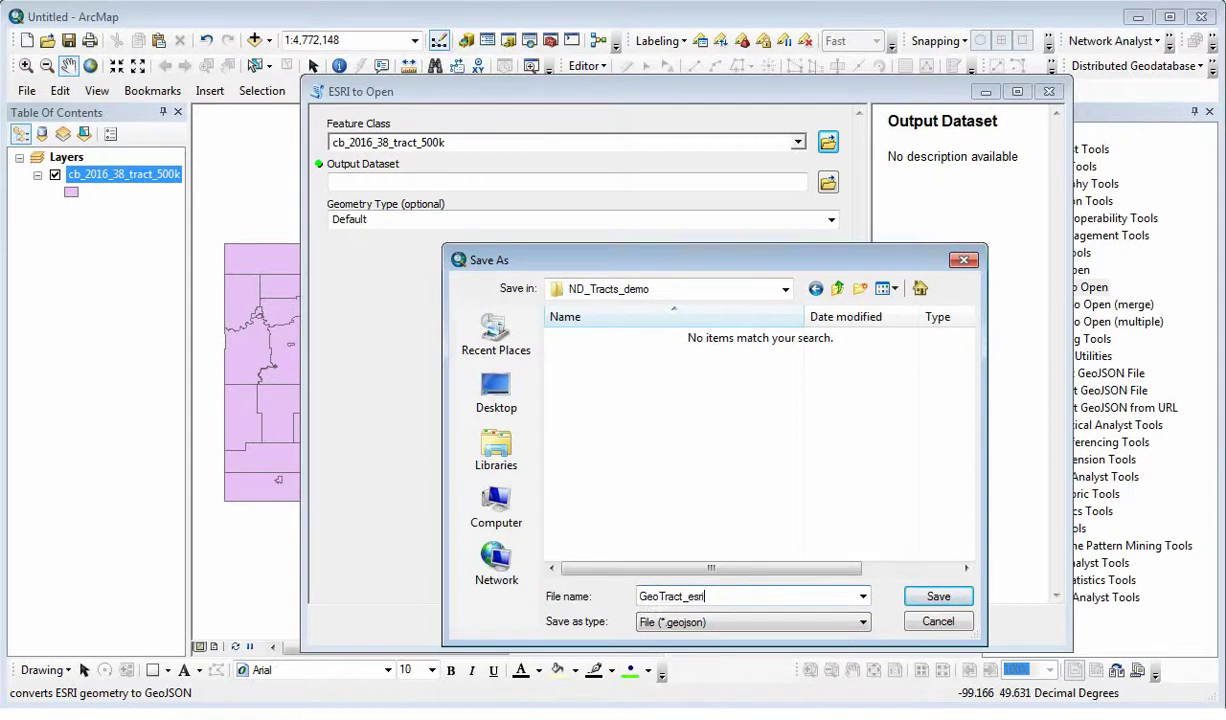
{"action": "type", "text": "2open"}
Save the output as GeoJSON (*.geojson) file type and run the ESRI to Open export.
{"action": "left_click", "coordinate": [829, 626]}
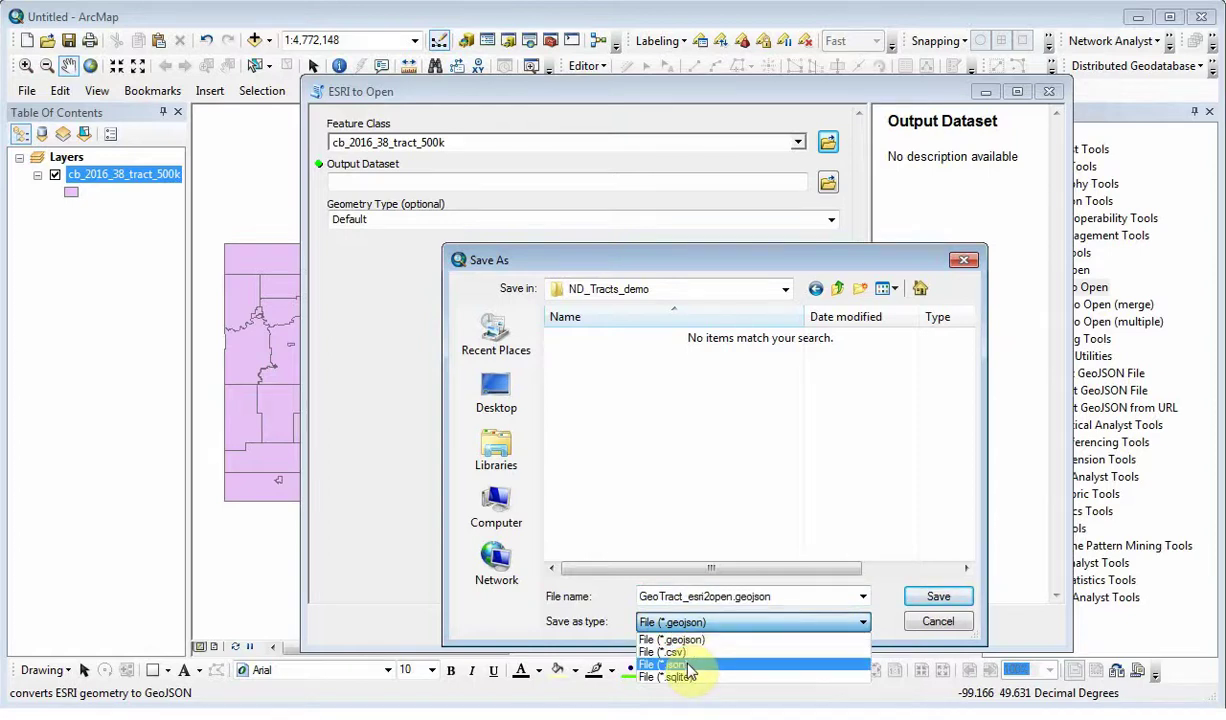
{"action": "left_click", "coordinate": [710, 638]}
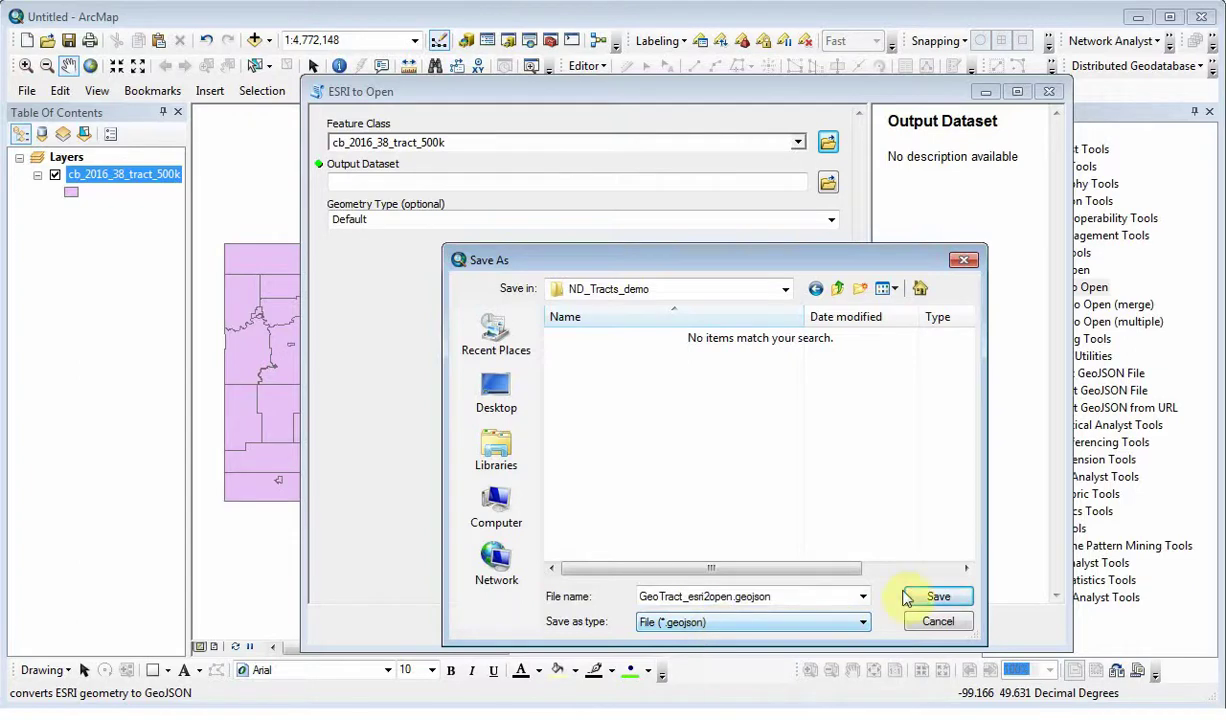
{"action": "left_click", "coordinate": [936, 596]}
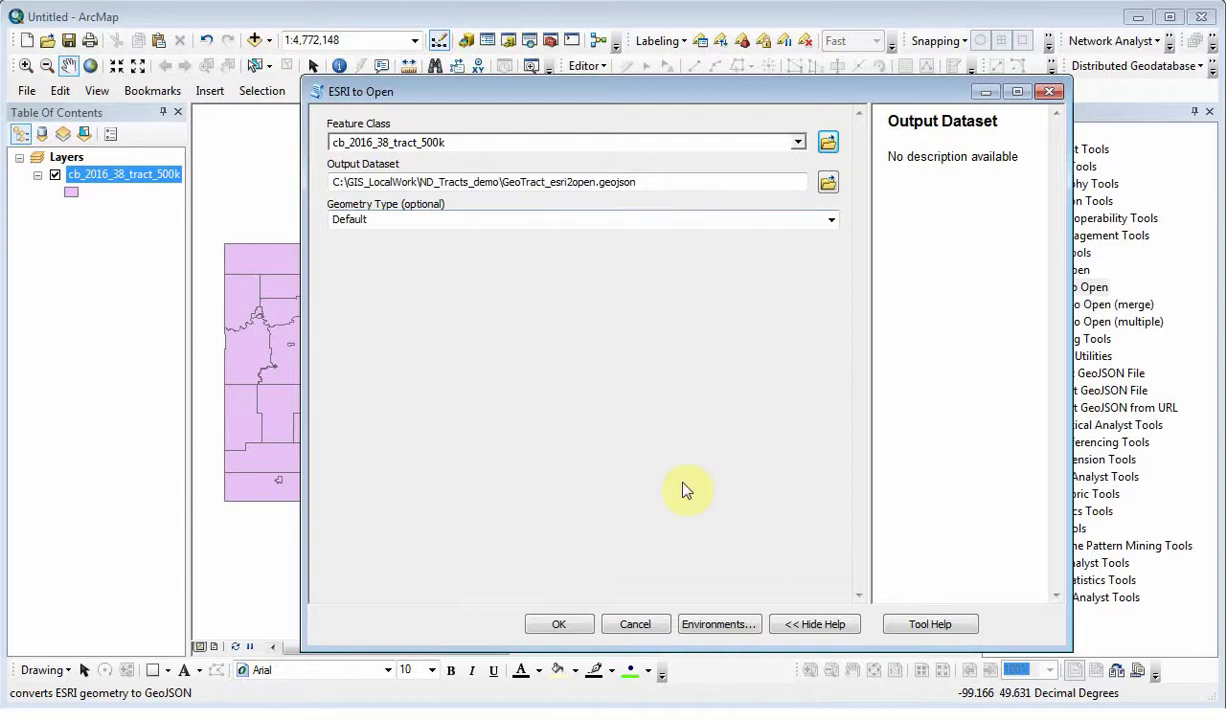
{"action": "left_click", "coordinate": [558, 626]}
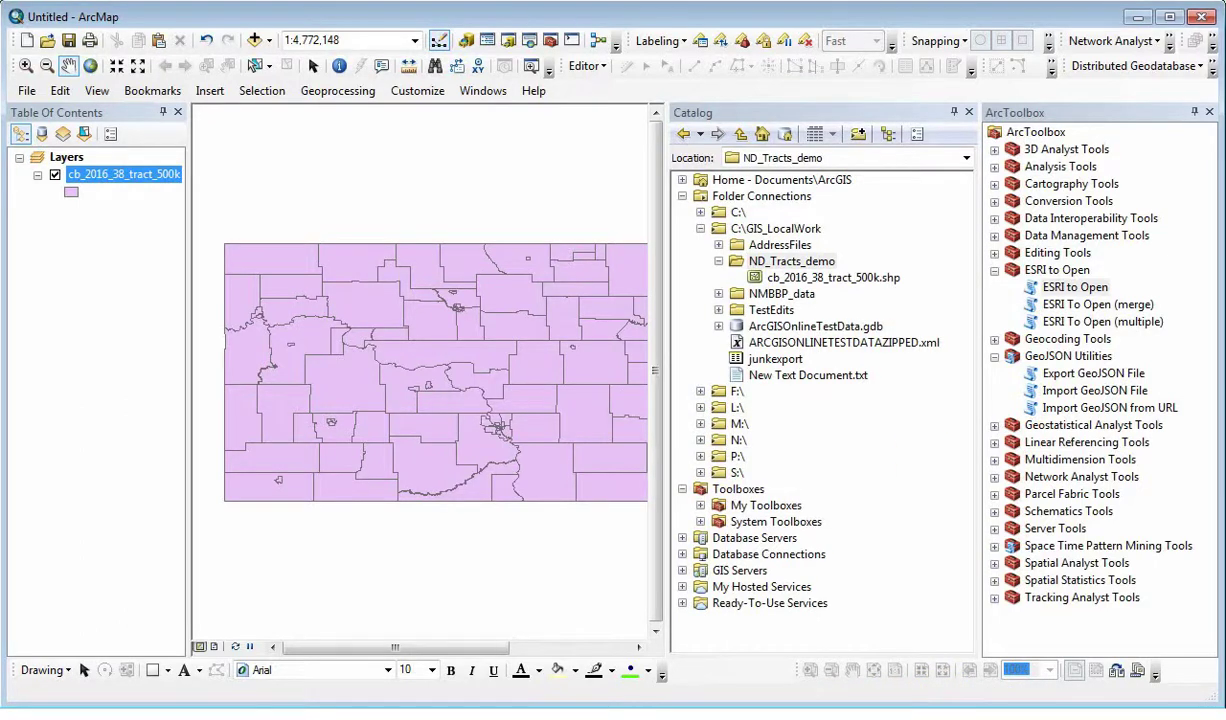
Rename GeoTract_esri2open.geojson to GeoTract_esri2open.json in ND_Tracts_demo, accepting the extension change.
{"action": "key", "text": "alt+Tab"}
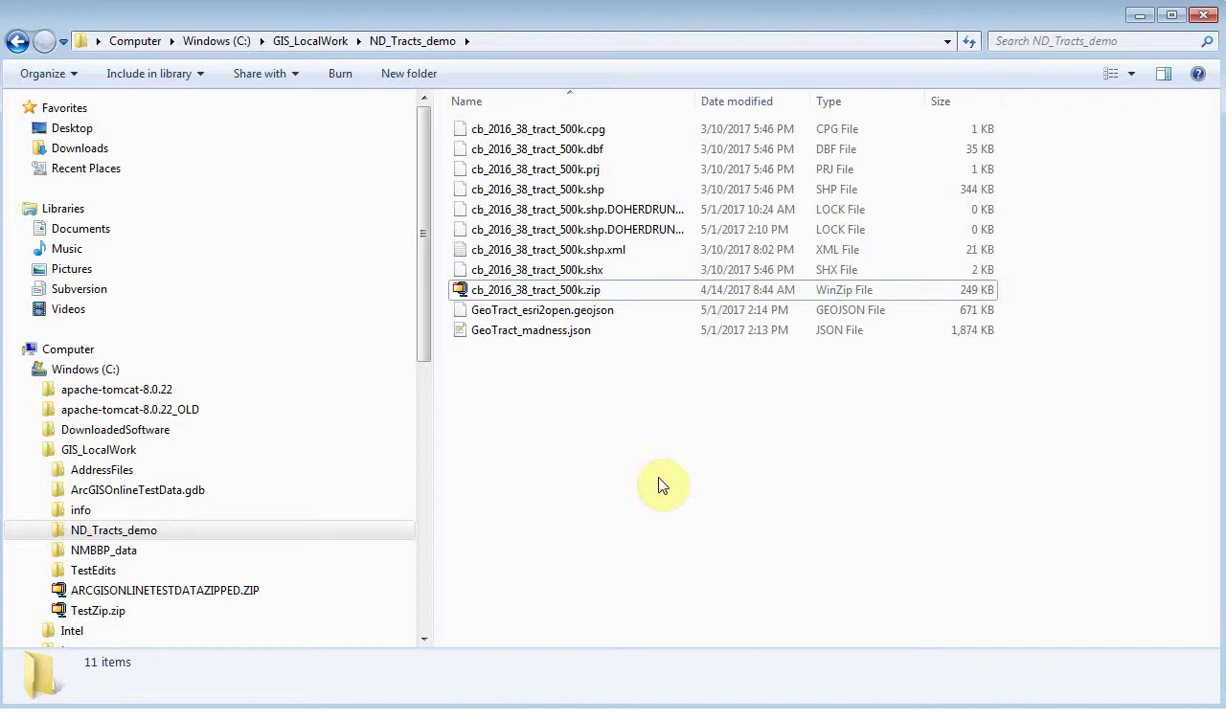
{"action": "left_click", "coordinate": [592, 315]}
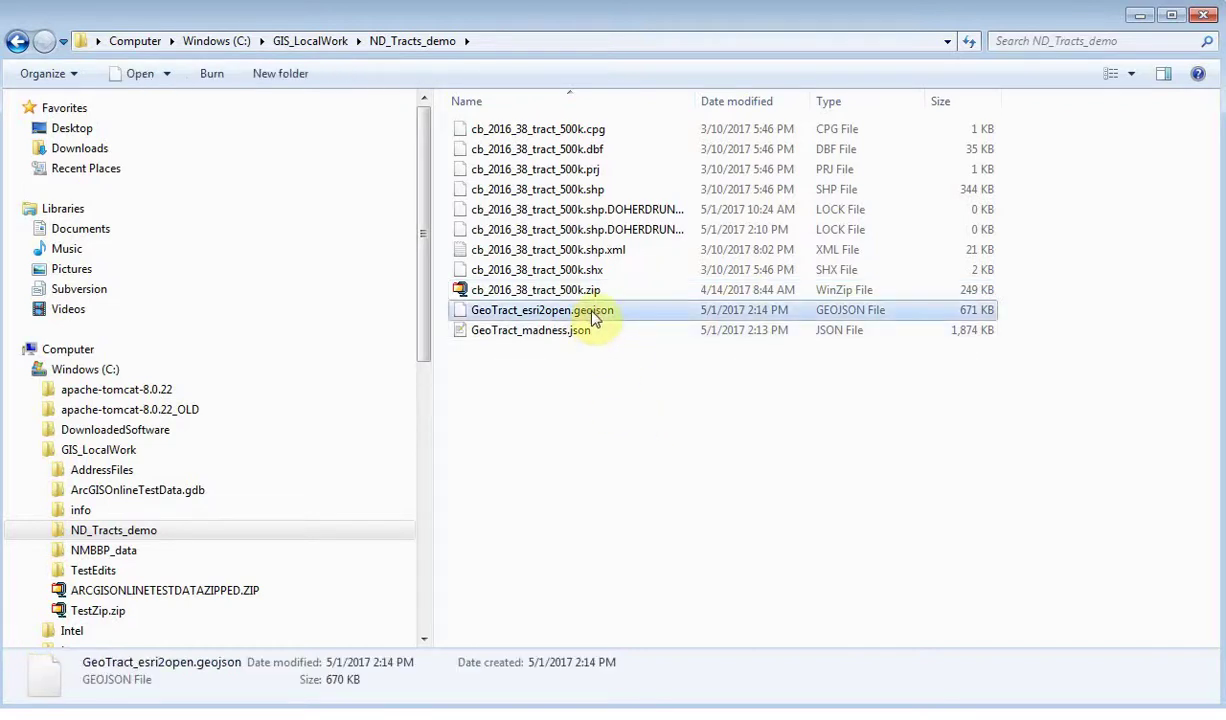
{"action": "left_click", "coordinate": [592, 315]}
{"action": "key", "text": "Right"}
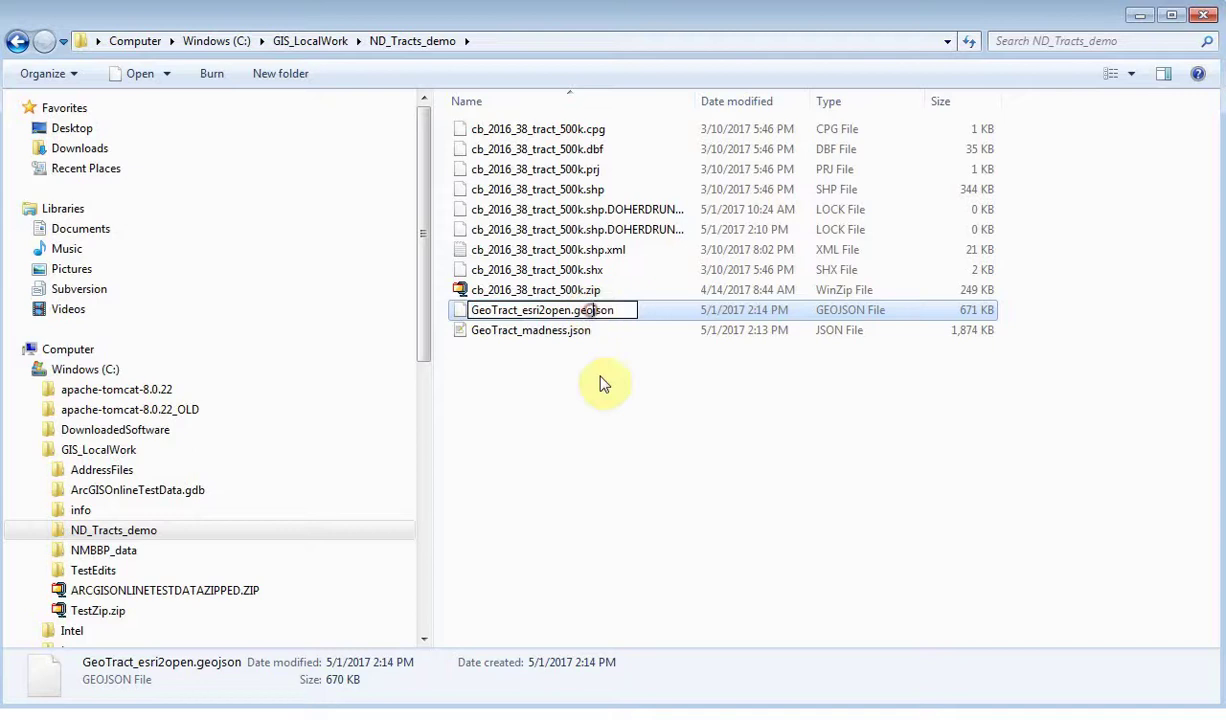
{"action": "key", "text": "BackSpace"}
{"action": "key", "text": "BackSpace"}
{"action": "key", "text": "BackSpace"}
{"action": "key", "text": "Return"}
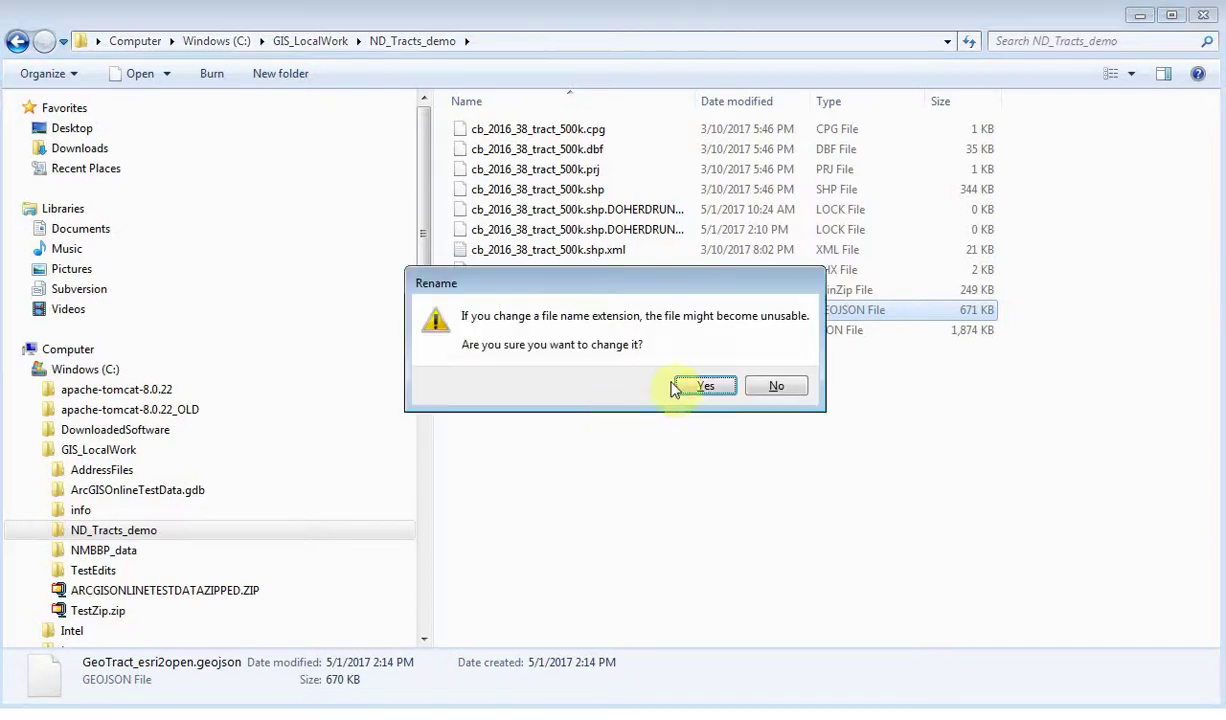
{"action": "left_click", "coordinate": [705, 386]}
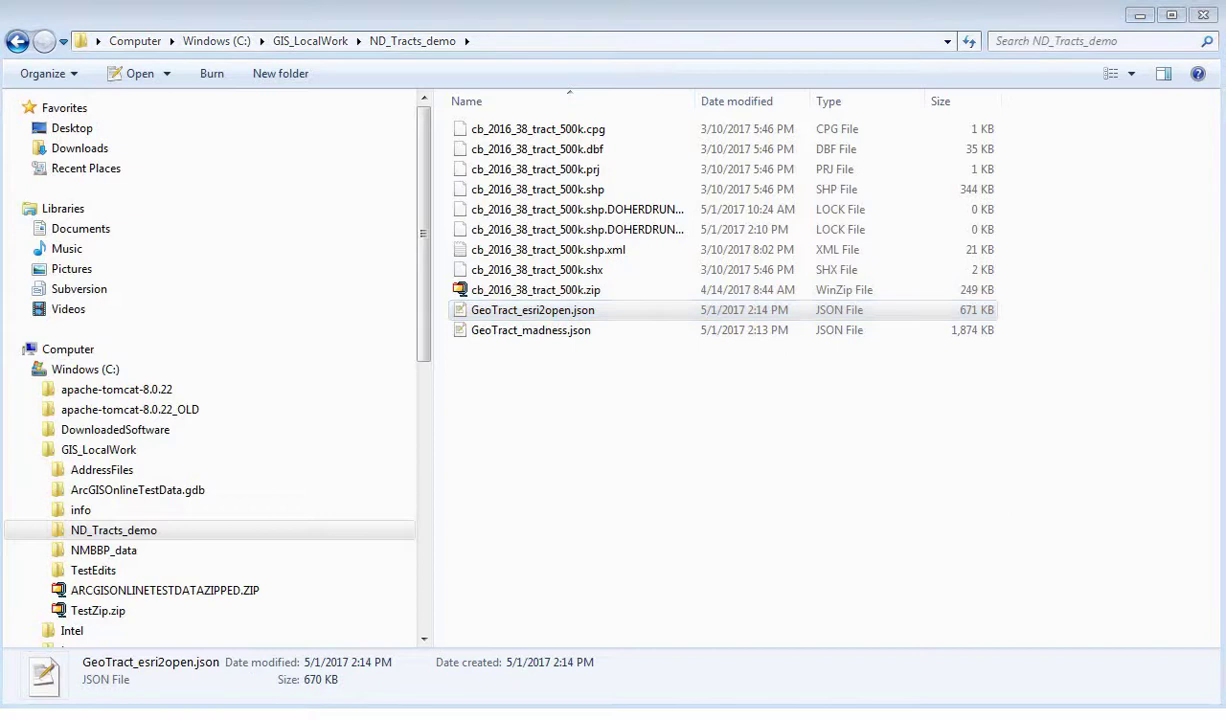
Switch from the esri2open GitHub page to the geojson.io tab in Chrome.
{"action": "key", "text": "alt+Tab"}
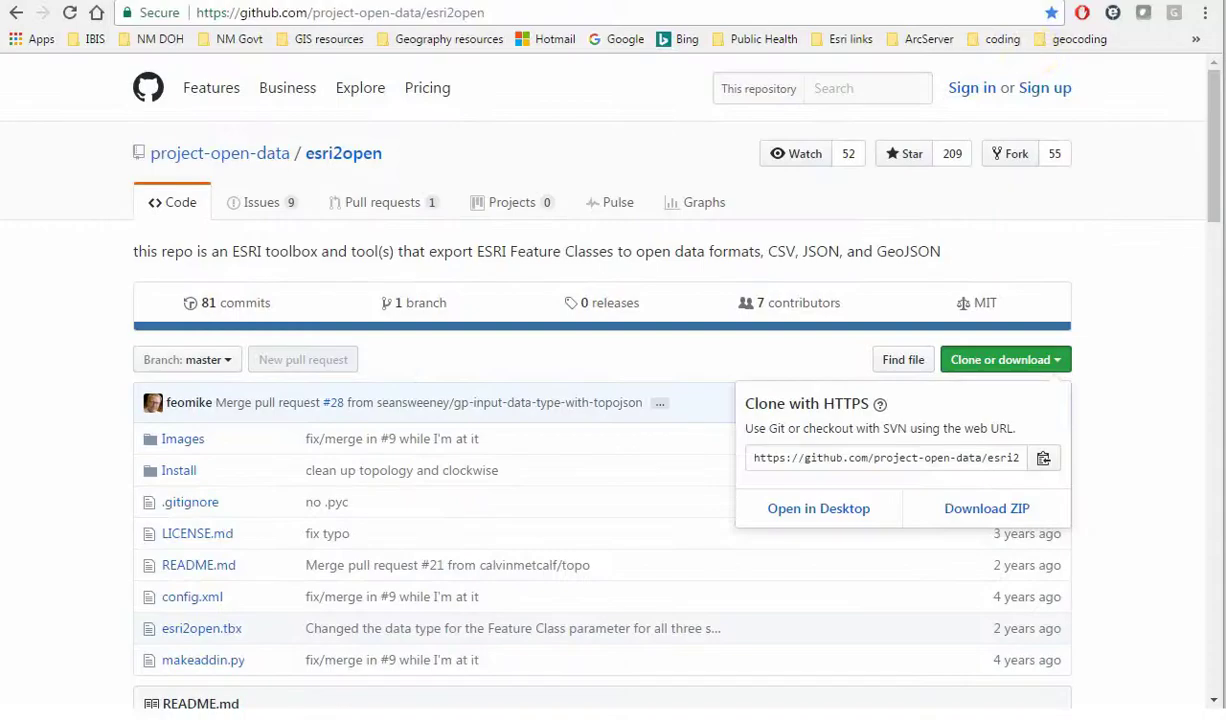
{"action": "left_click", "coordinate": [833, 3]}
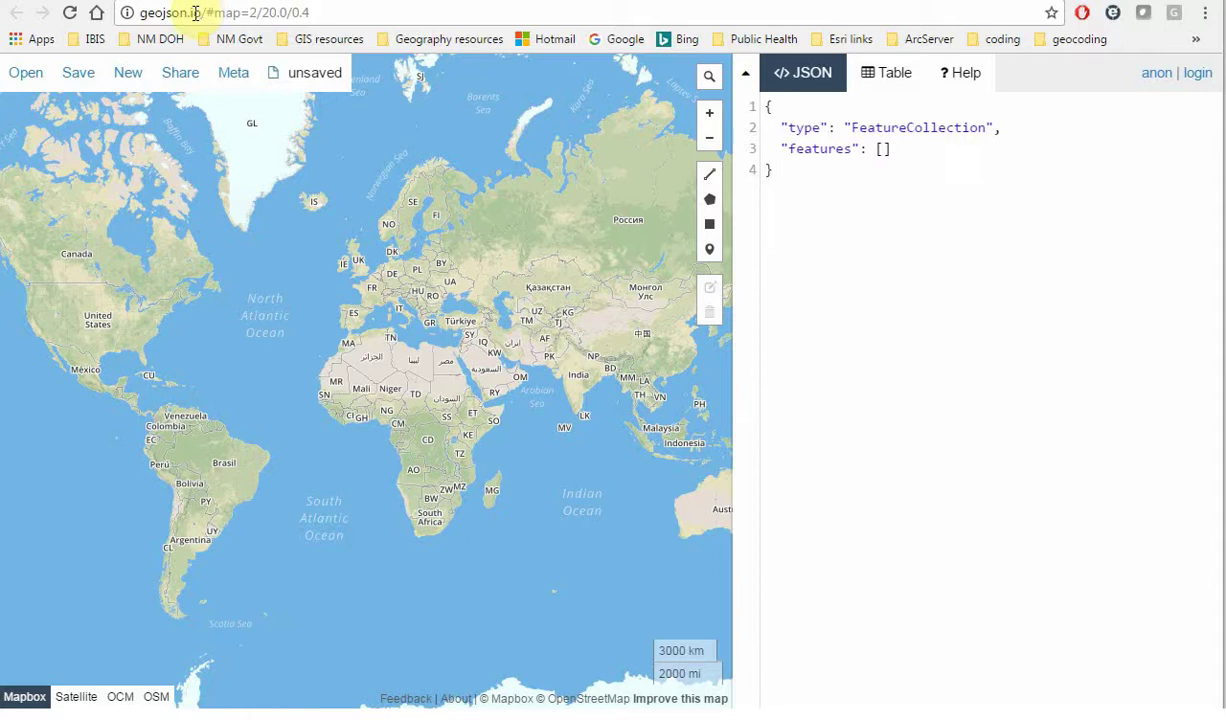
Load GeoTract_madness.json from a local file into geojson.io.
{"action": "mouse_move", "coordinate": [26, 73]}
{"action": "left_click", "coordinate": [20, 107]}
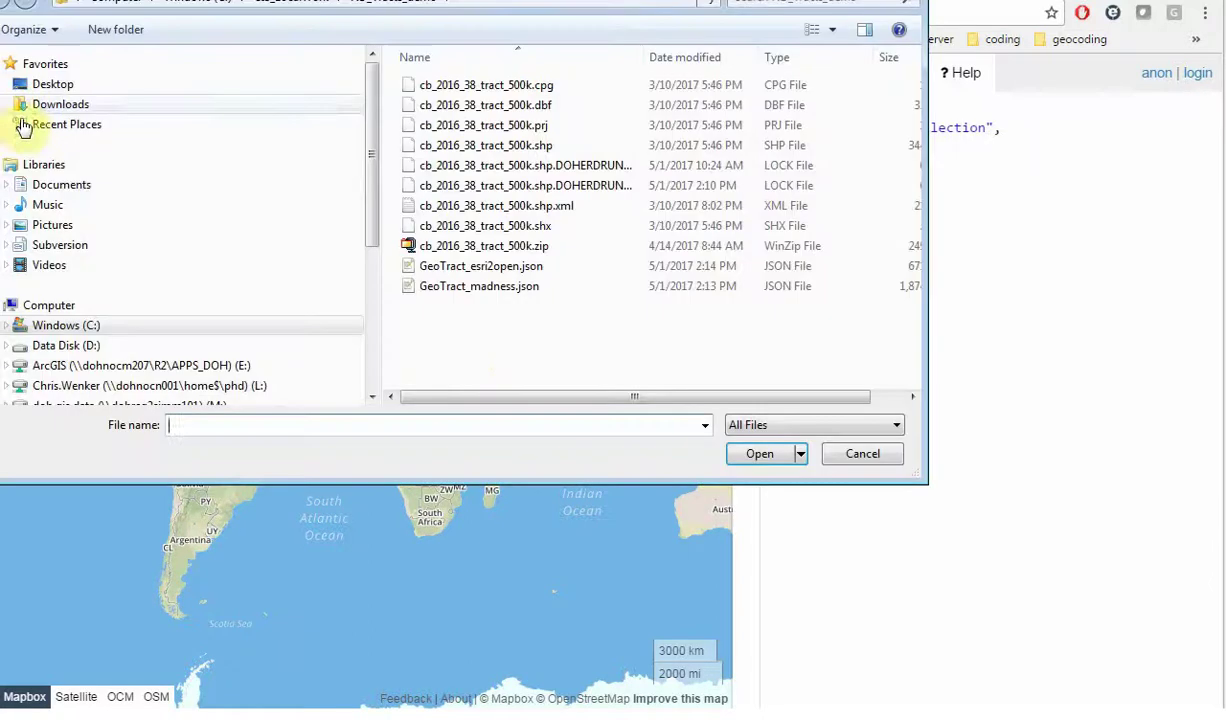
{"action": "left_click", "coordinate": [497, 290]}
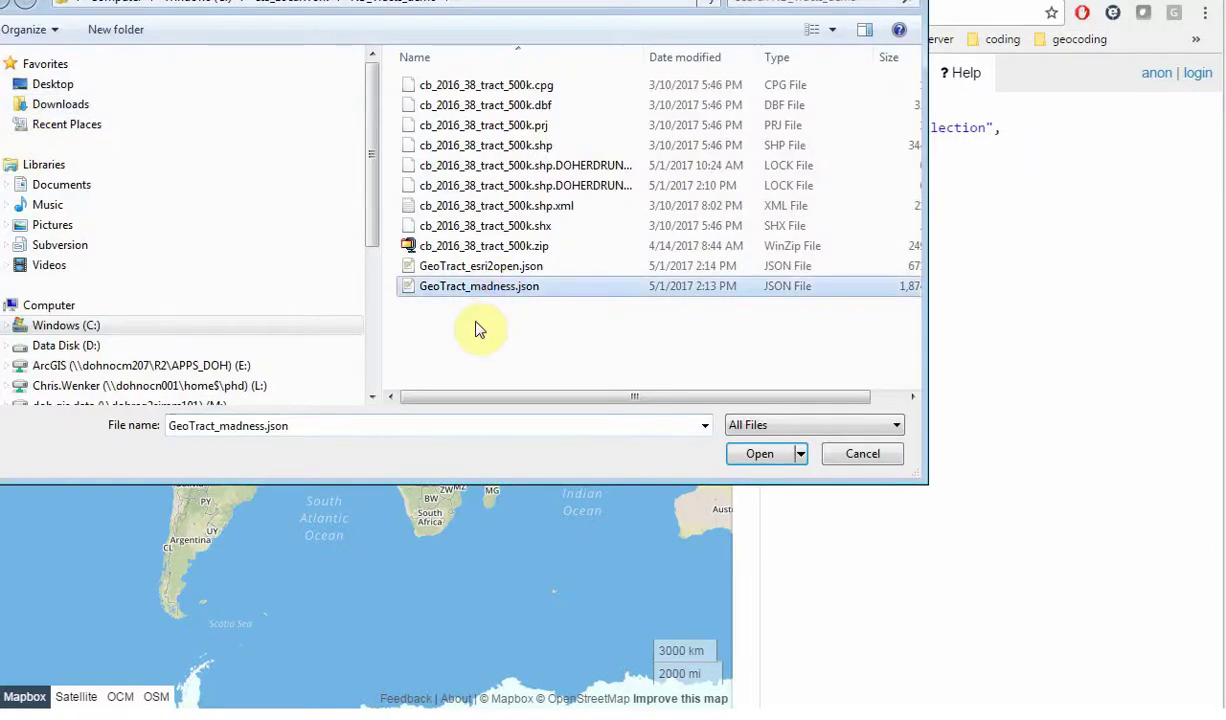
{"action": "left_click", "coordinate": [762, 454]}
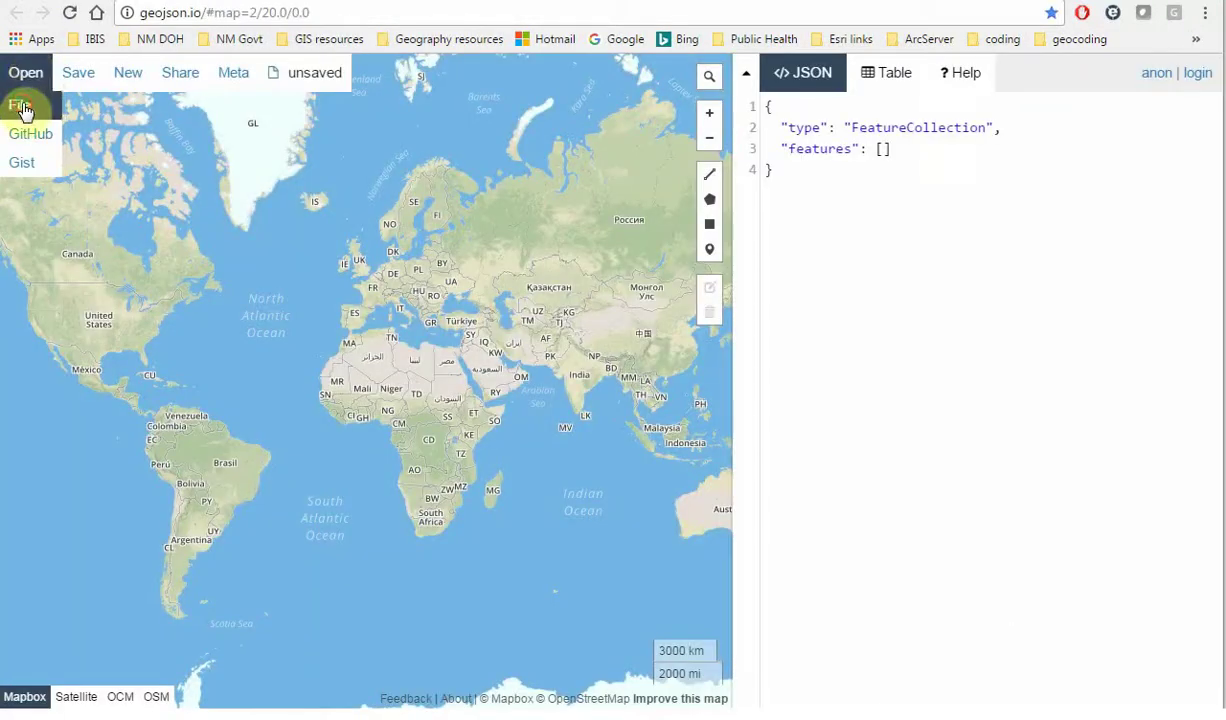
Load GeoTract_esri2open.json from ND_Tracts_demo onto the geojson.io map.
{"action": "left_click", "coordinate": [22, 103]}
{"action": "left_click", "coordinate": [493, 266]}
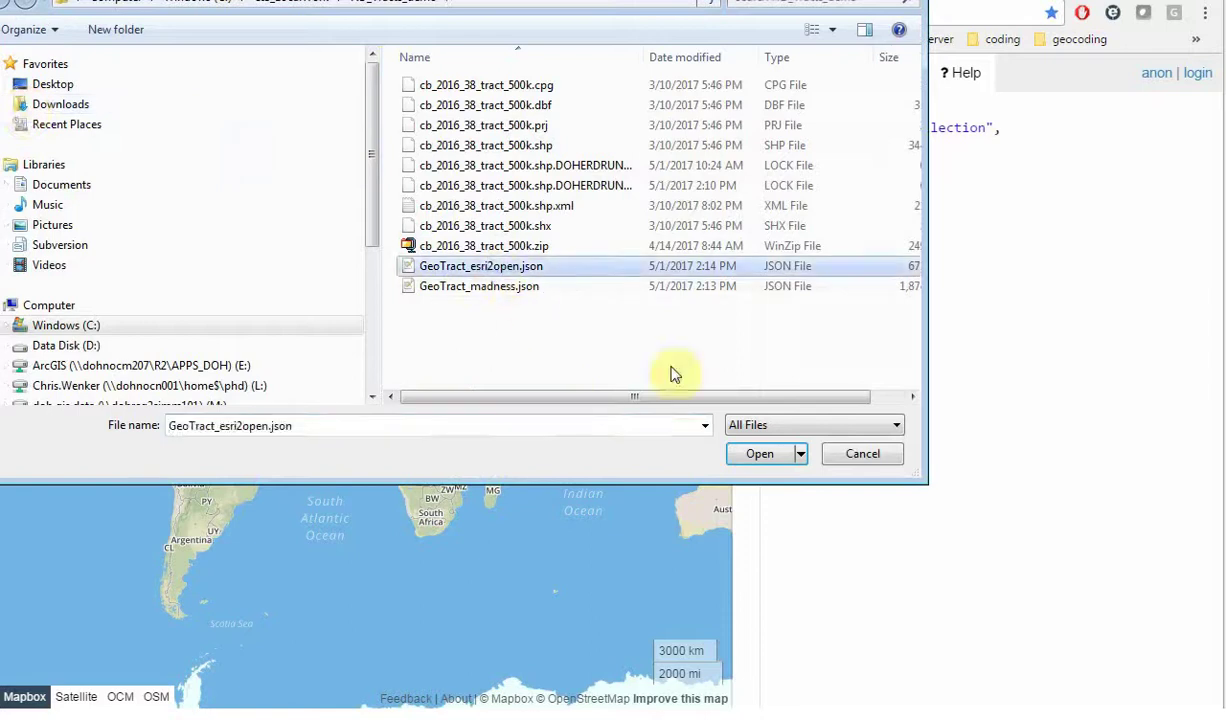
{"action": "left_click", "coordinate": [743, 455]}
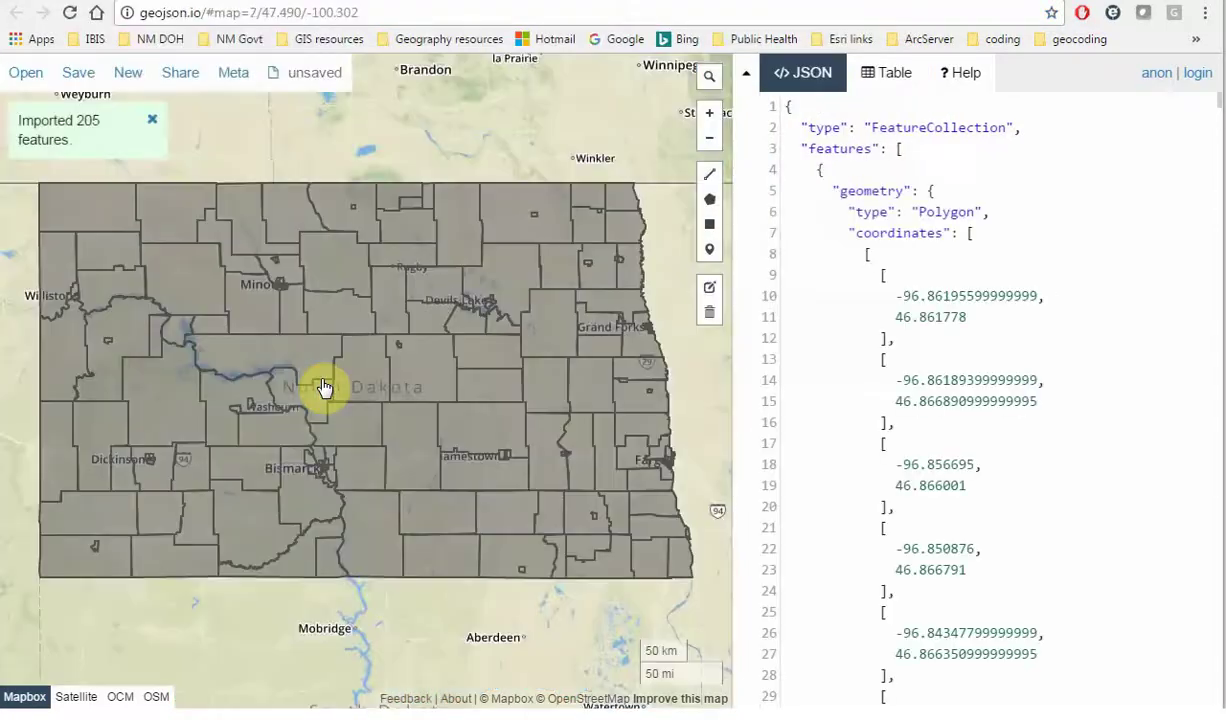